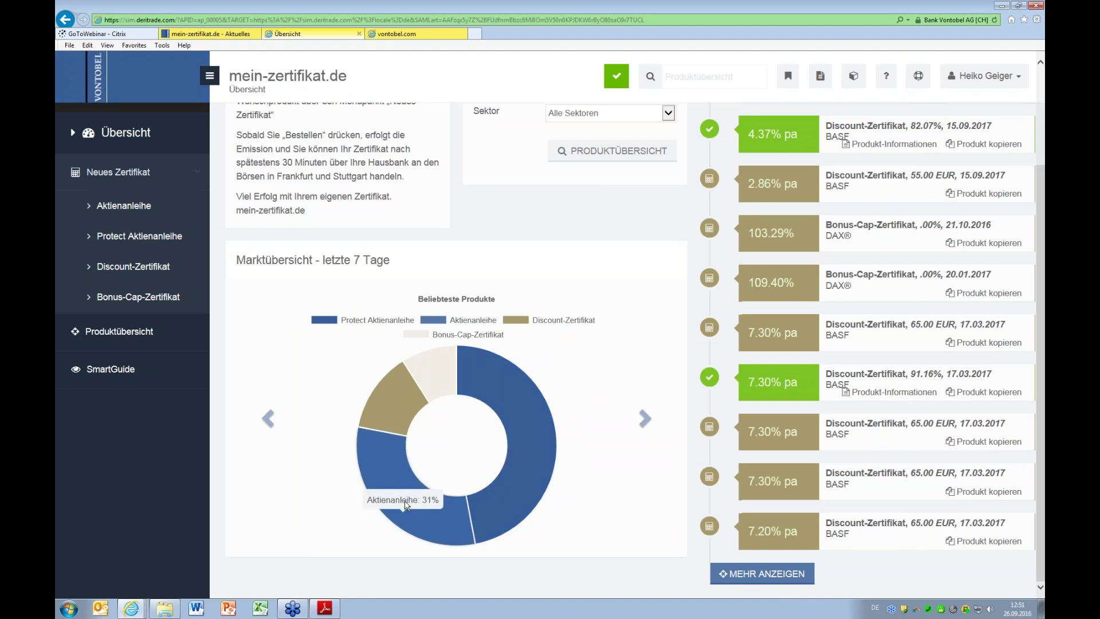
Step: Page through the seven-day market overview charts to examine the most popular sectors and the most popular underlyings
left_click(643, 422)
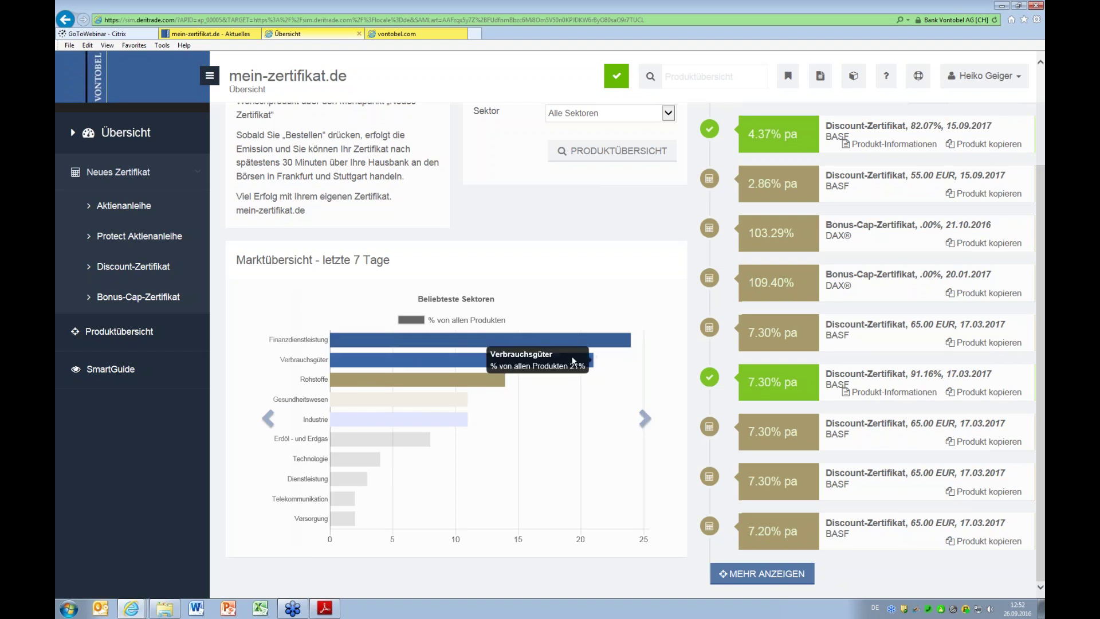
mouse_move(601, 342)
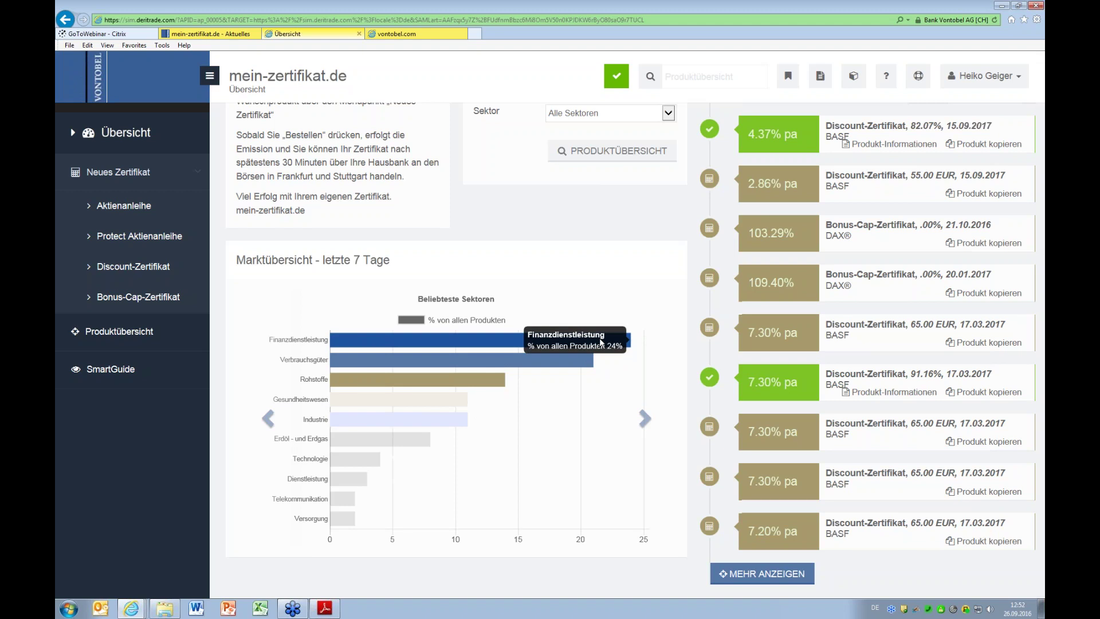
mouse_move(568, 361)
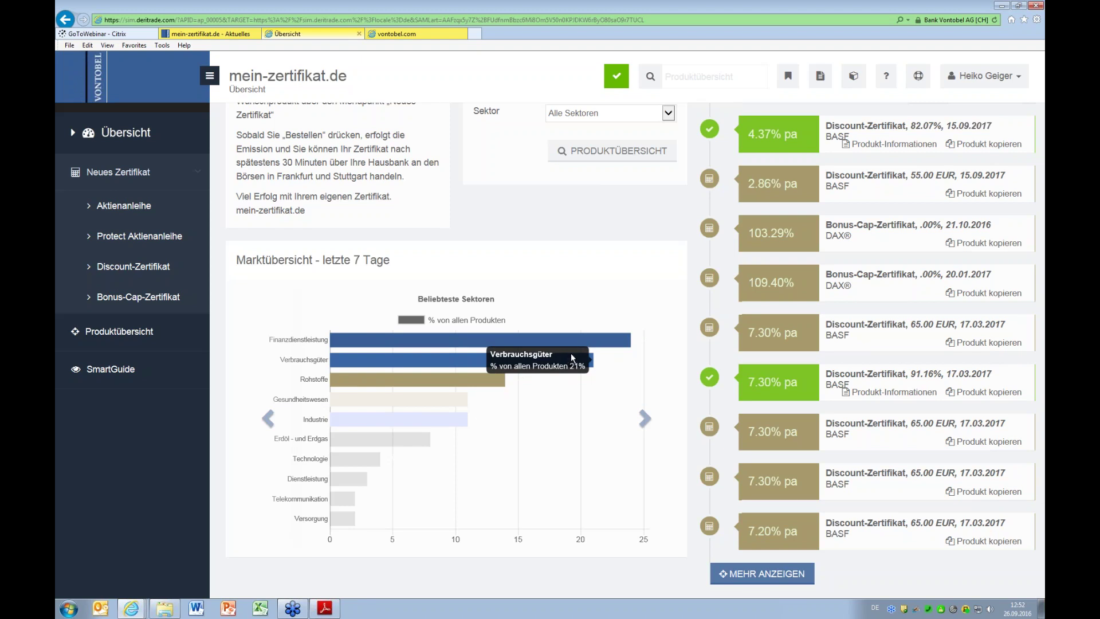
left_click(646, 430)
left_click(646, 422)
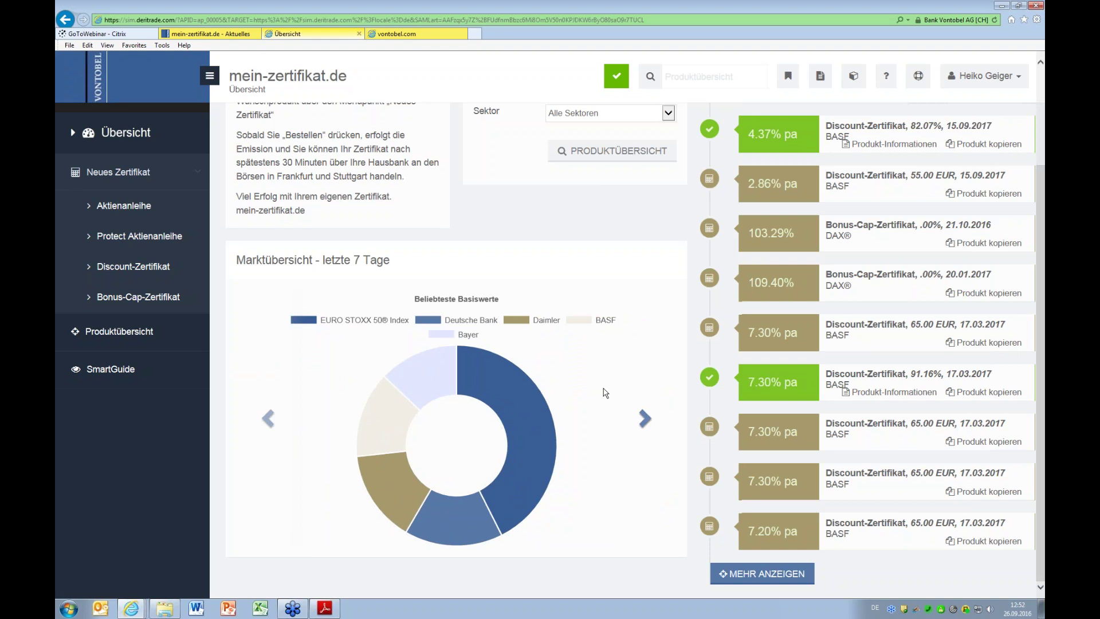
Step: Start a new Aktienanleihe certificate and choose Daimler (DAI GY Equity) as its Basiswert
scroll(613, 427, "up", 3)
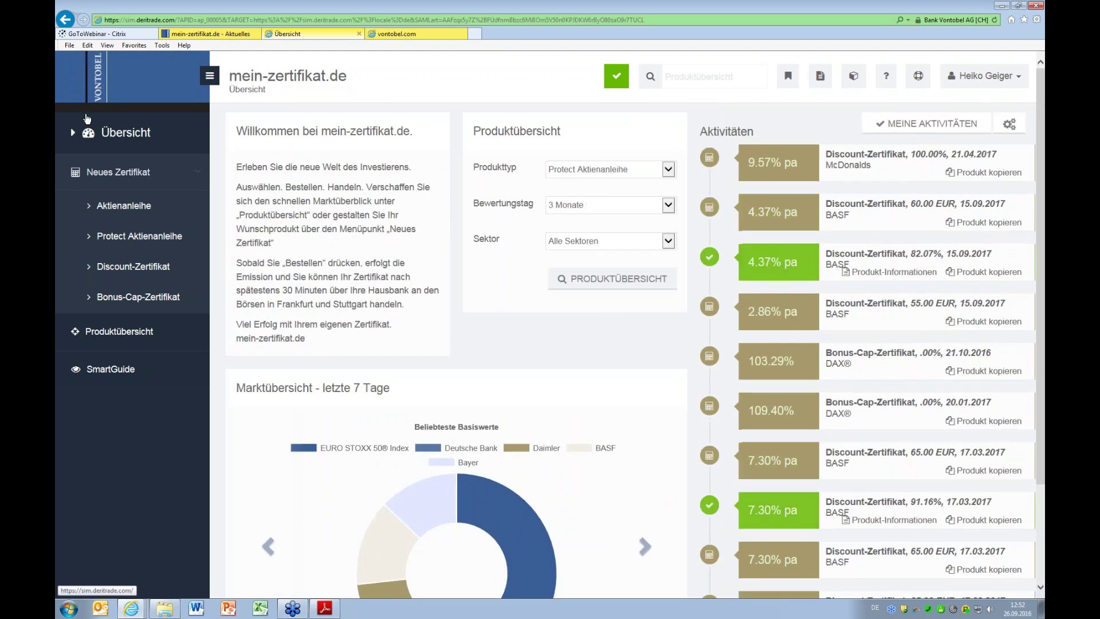
left_click(121, 207)
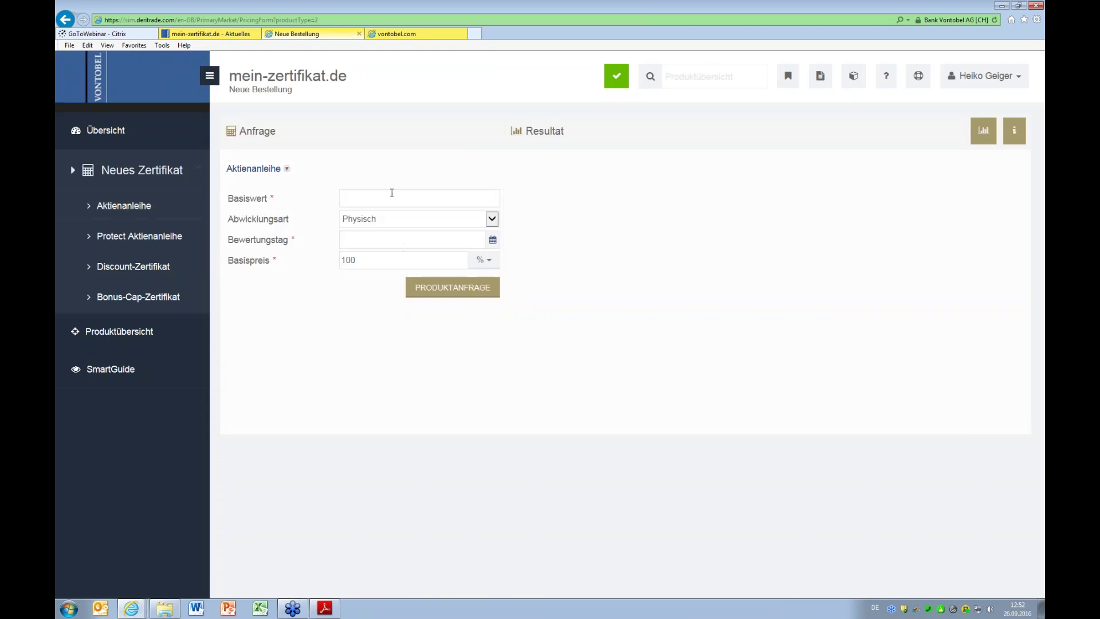
left_click(393, 201)
type("DAI")
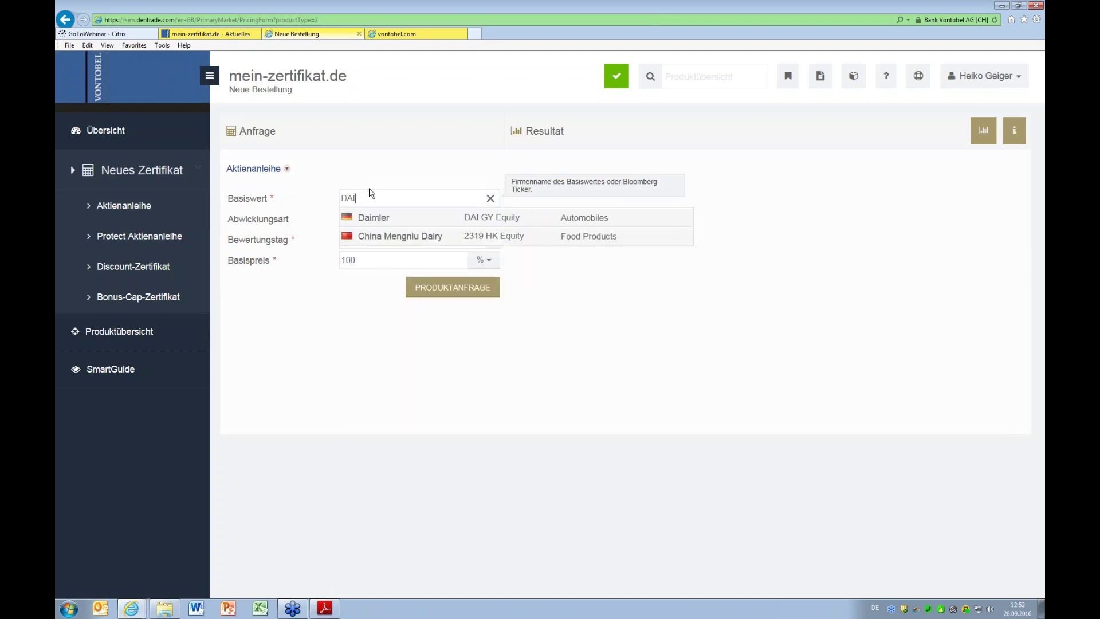
left_click(386, 219)
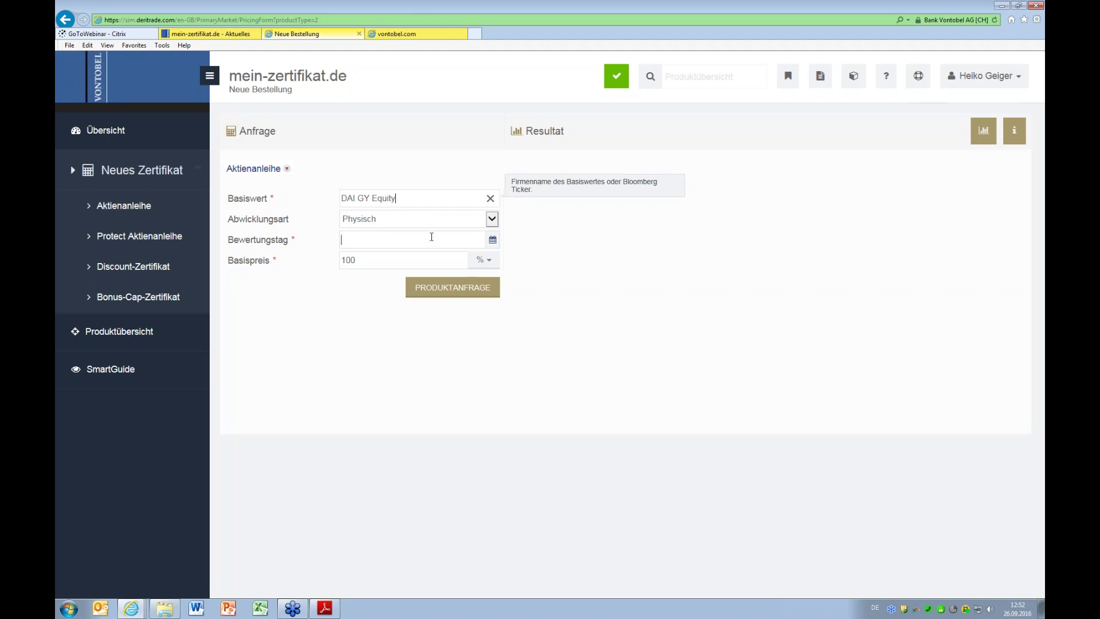
Step: Try 16.12.2016 and the offset 3m as the Bewertungstag, and settle on 9M
left_click(432, 236)
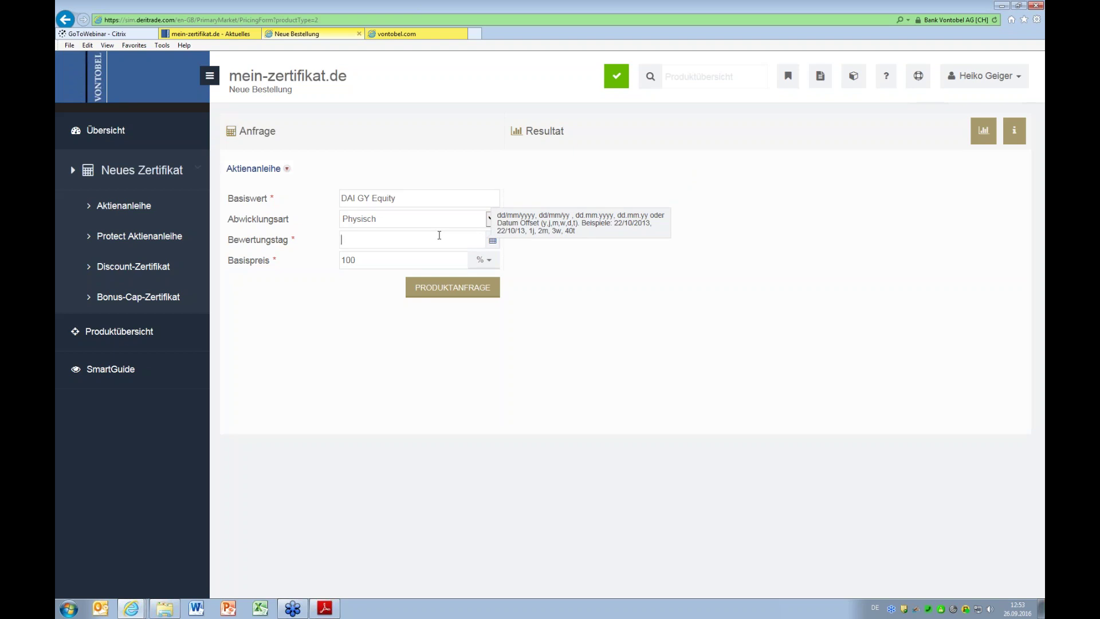
type("16.12.2016")
left_click_drag(421, 243, 306, 246)
type("3m")
key("BackSpace")
key("BackSpace")
type("9M")
Step: Switch the Basispreis unit to EUR, set the Basispreis to 60, and submit the product request
left_click(494, 262)
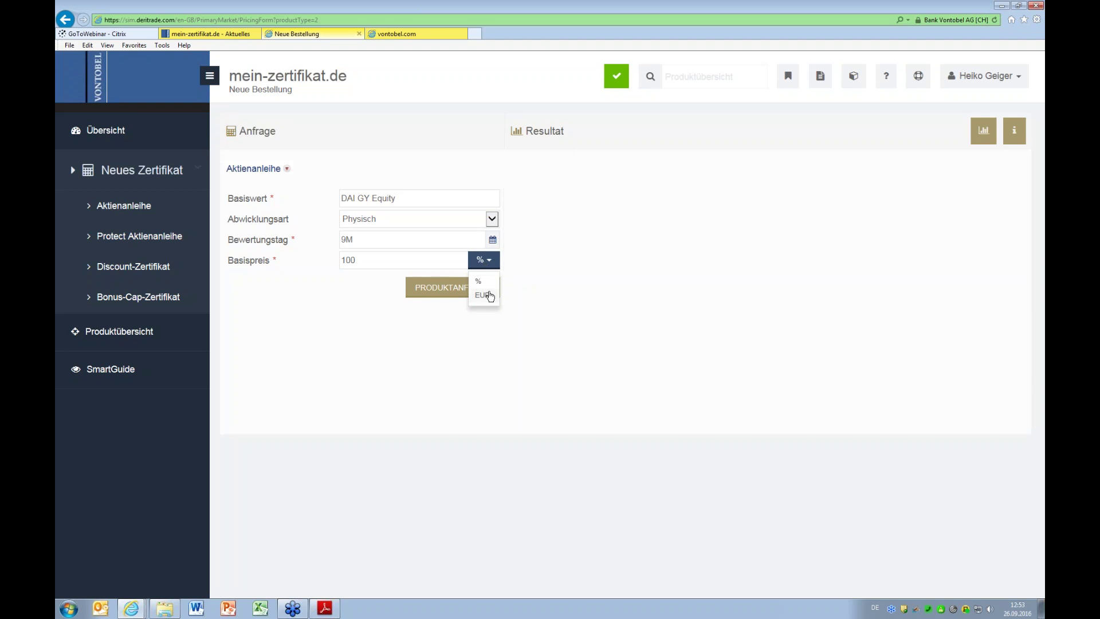
left_click(483, 294)
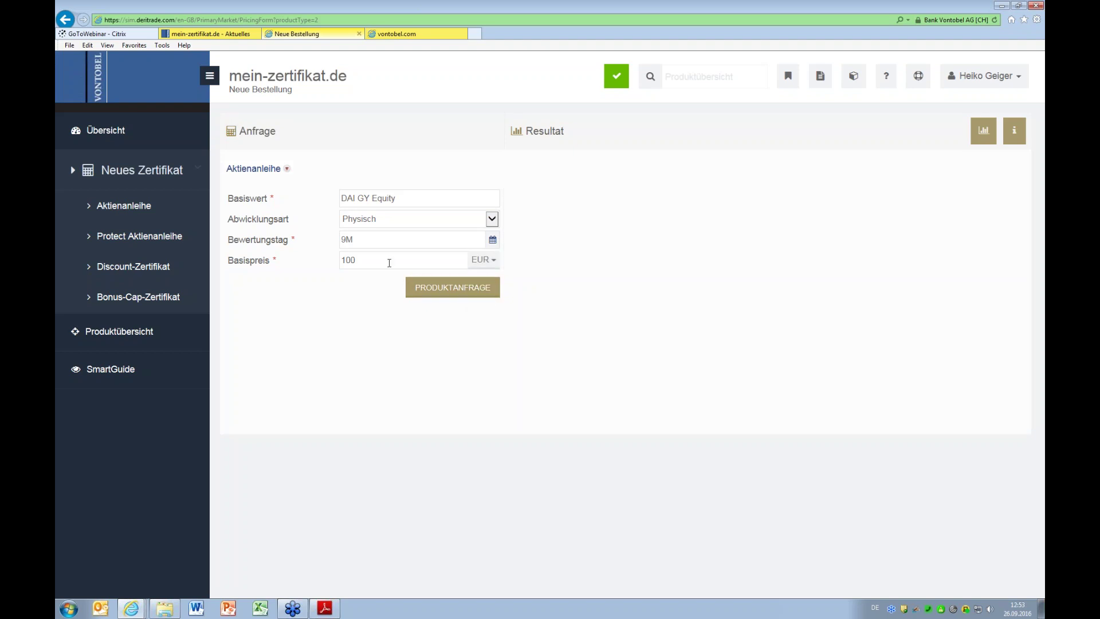
left_click_drag(376, 260, 315, 257)
type("60")
left_click(431, 359)
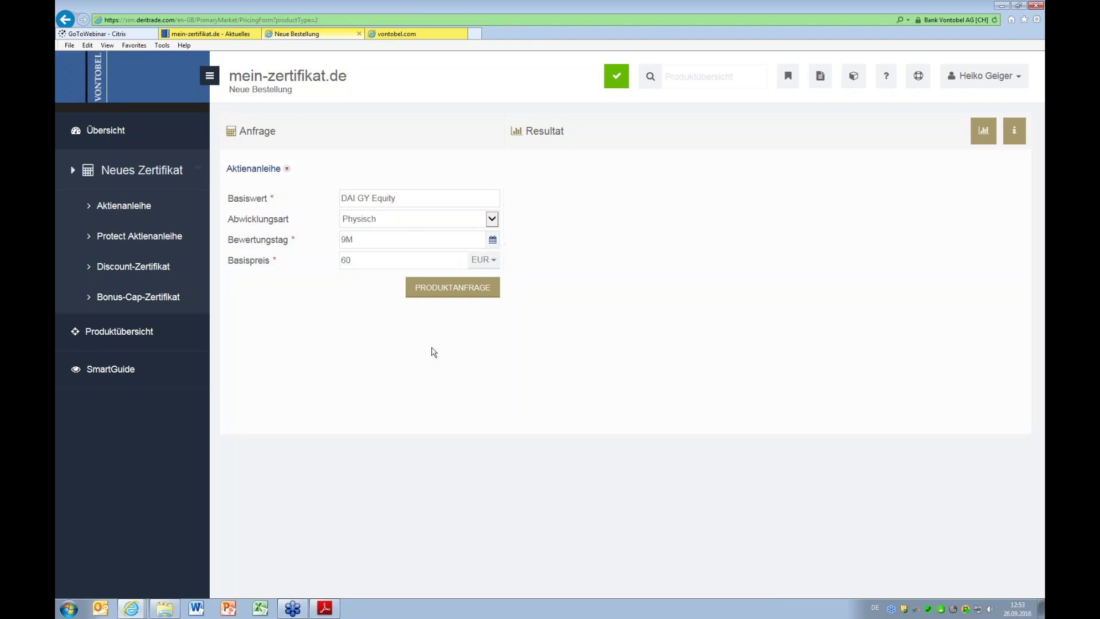
left_click(452, 289)
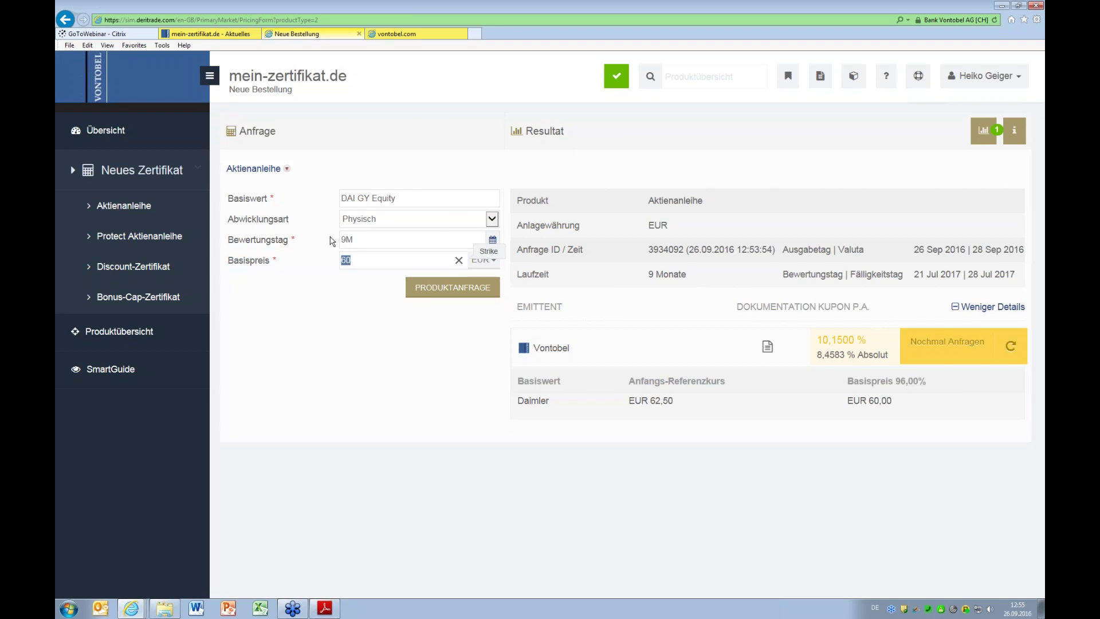
Step: Set the Basispreis to 55 EUR and submit the product request again
type("55")
left_click(452, 291)
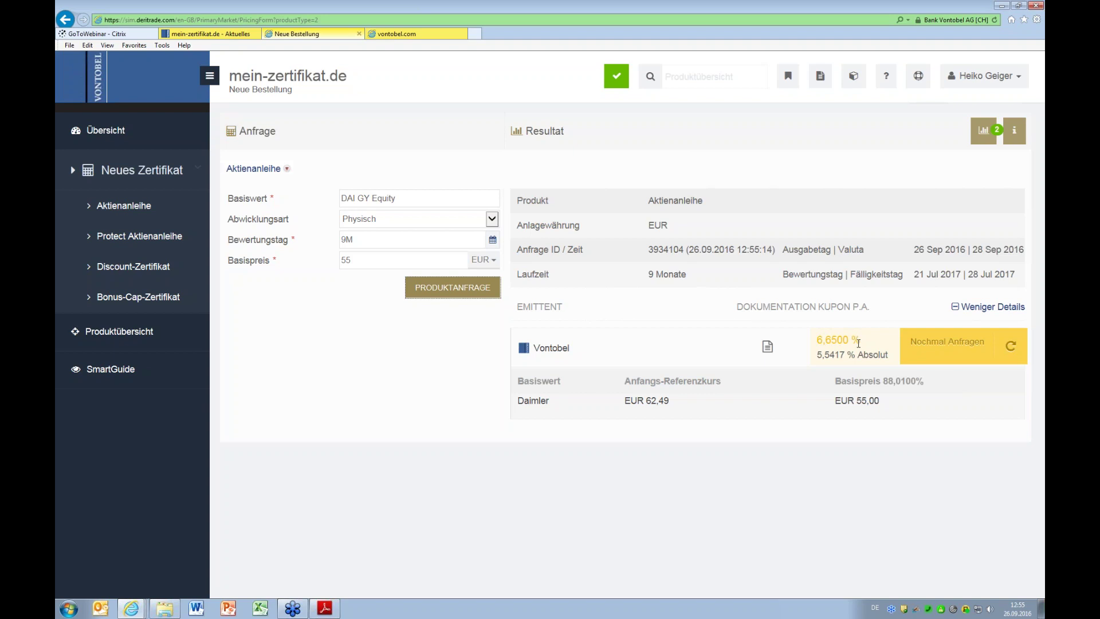
Step: Open the German Final Terms document of the Vontobel offer as a PDF
left_click(766, 348)
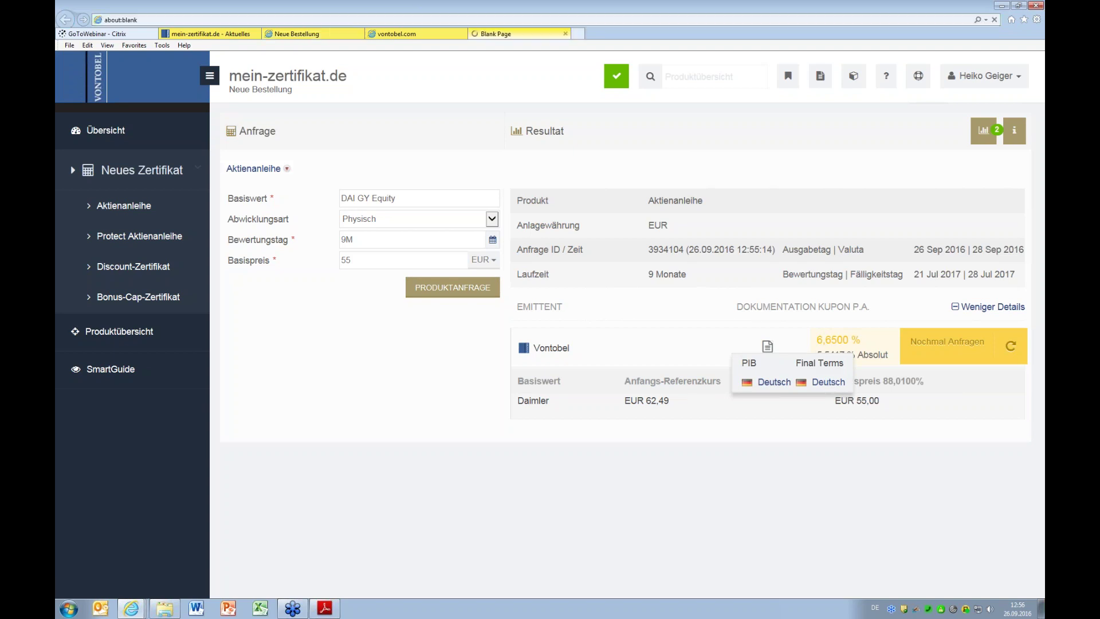
left_click(830, 387)
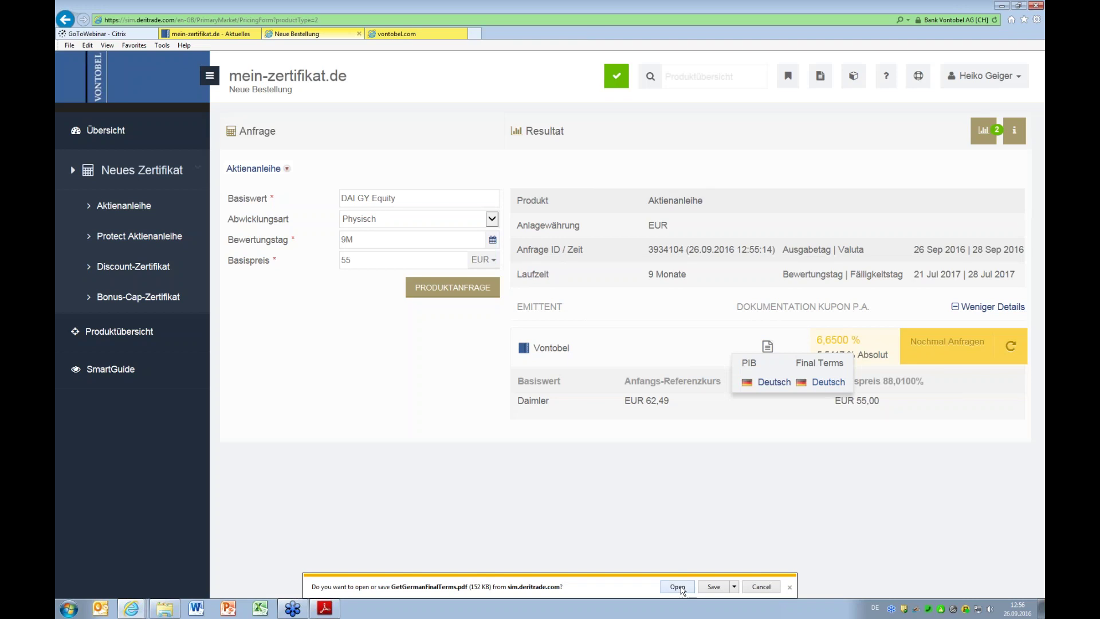
left_click(681, 588)
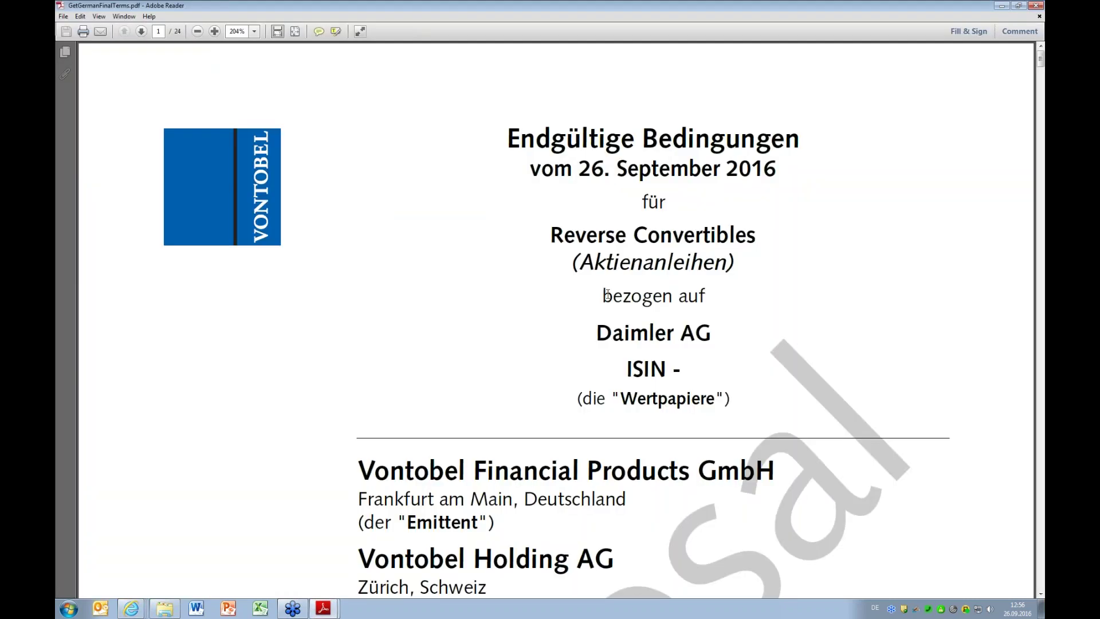
Step: Examine the Final Terms PDF at a smaller zoom, from the title page to the Emissionsbedingungen on pages 2 and 3
scroll(596, 520, "down", 5)
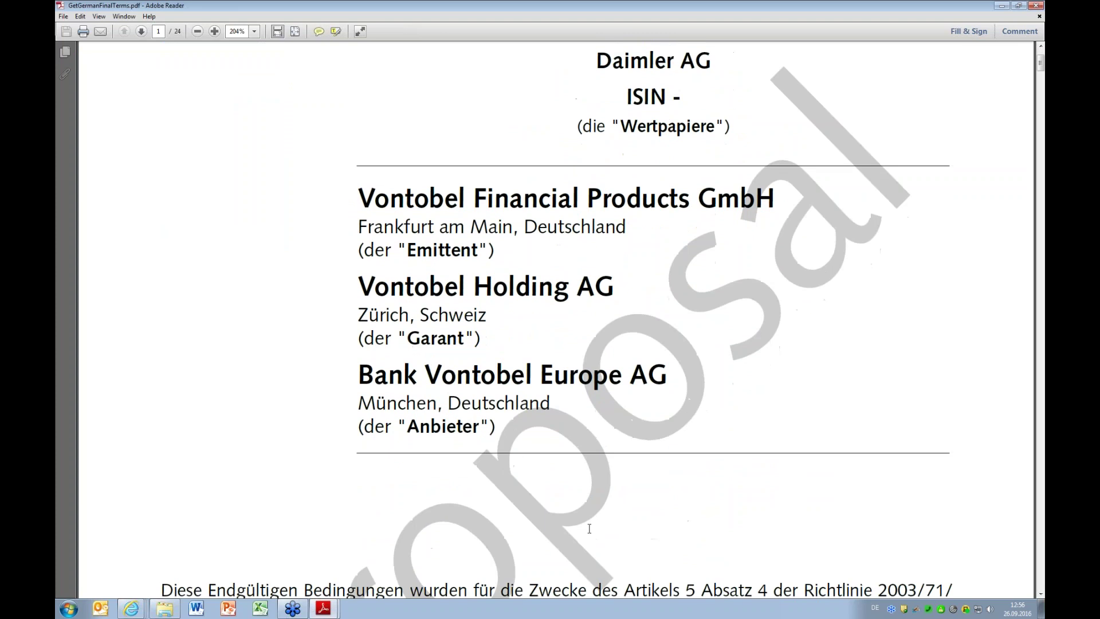
scroll(589, 528, "down", 1)
scroll(589, 522, "down", 1)
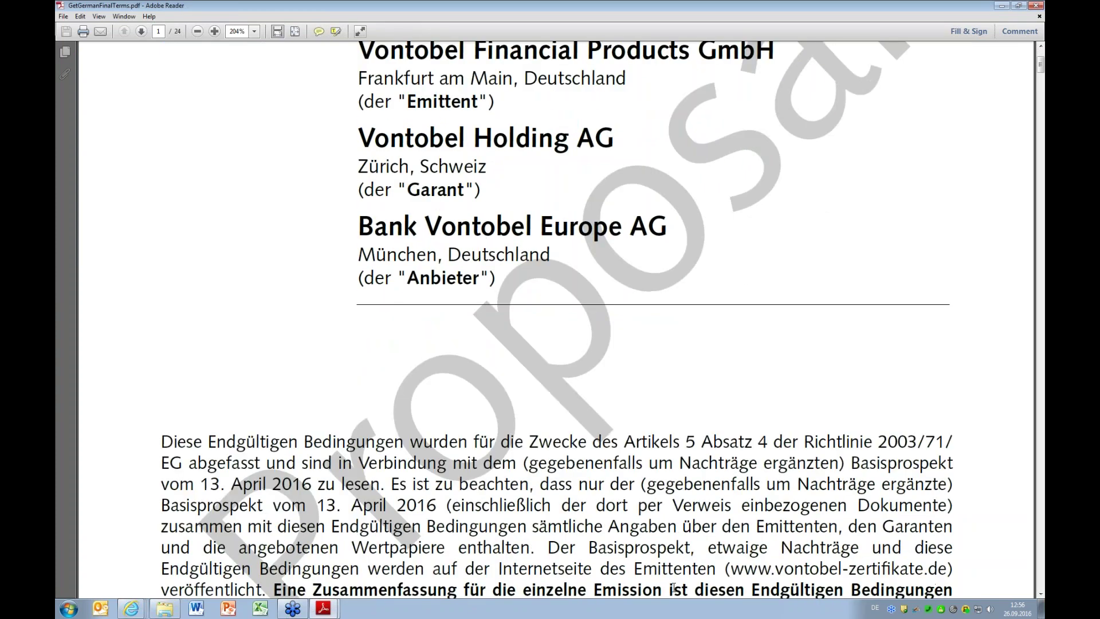
scroll(674, 588, "up", 3)
left_click(197, 31)
scroll(564, 233, "down", 5)
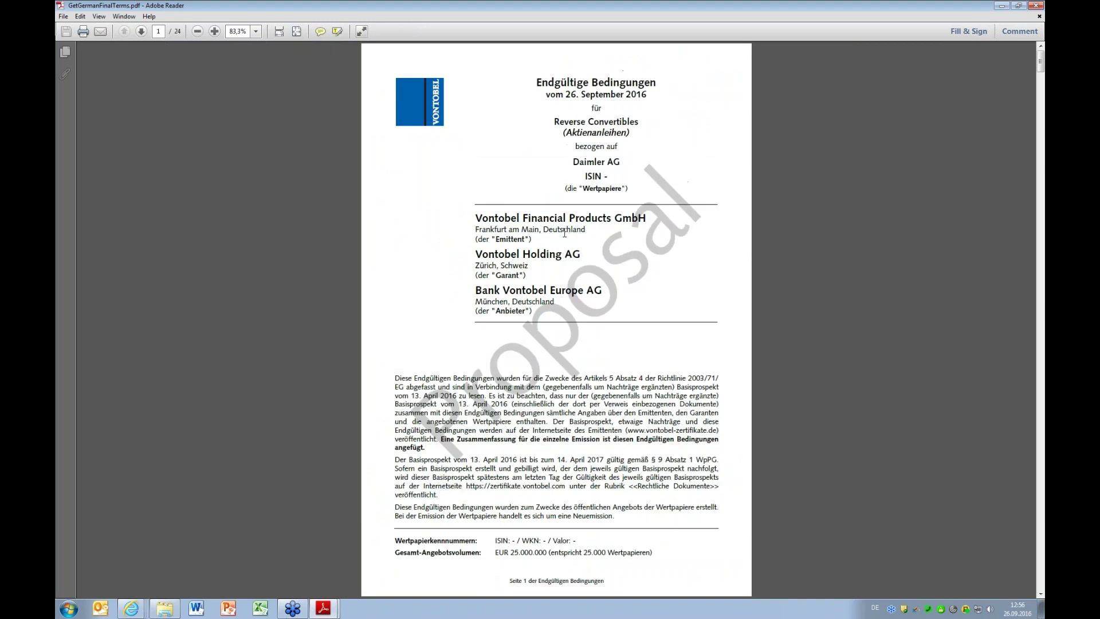
scroll(579, 225, "down", 5)
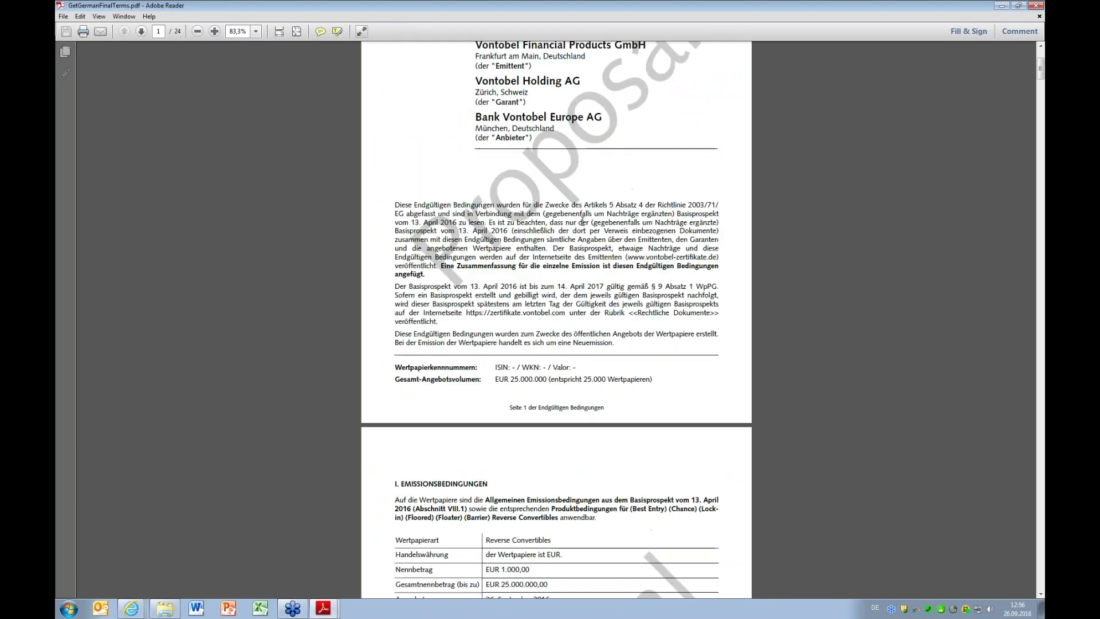
scroll(586, 219, "down", 9)
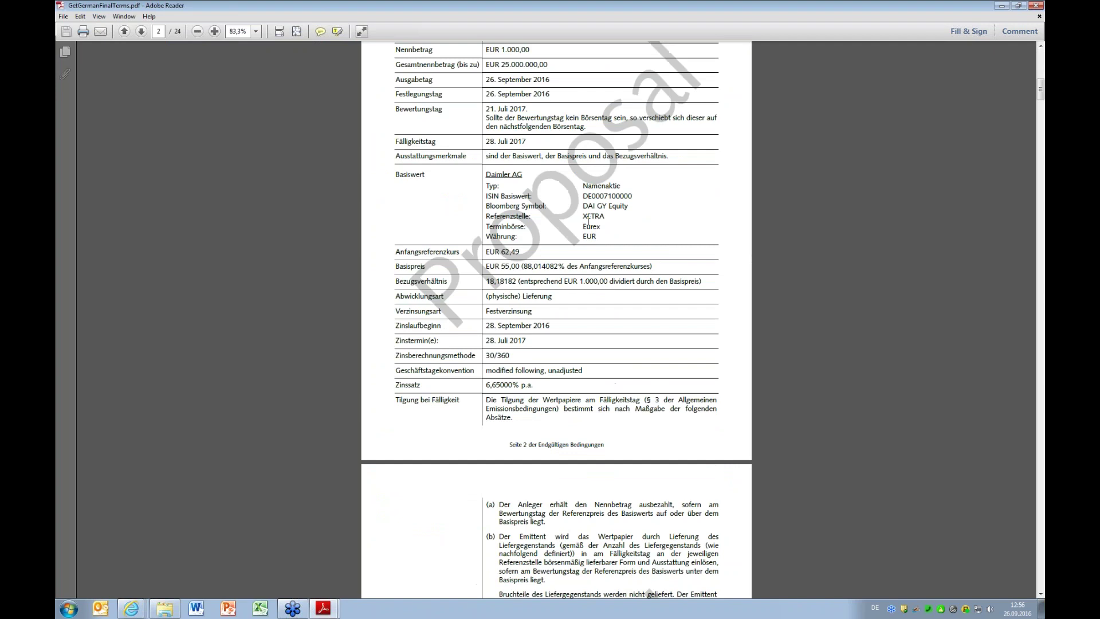
scroll(586, 219, "down", 5)
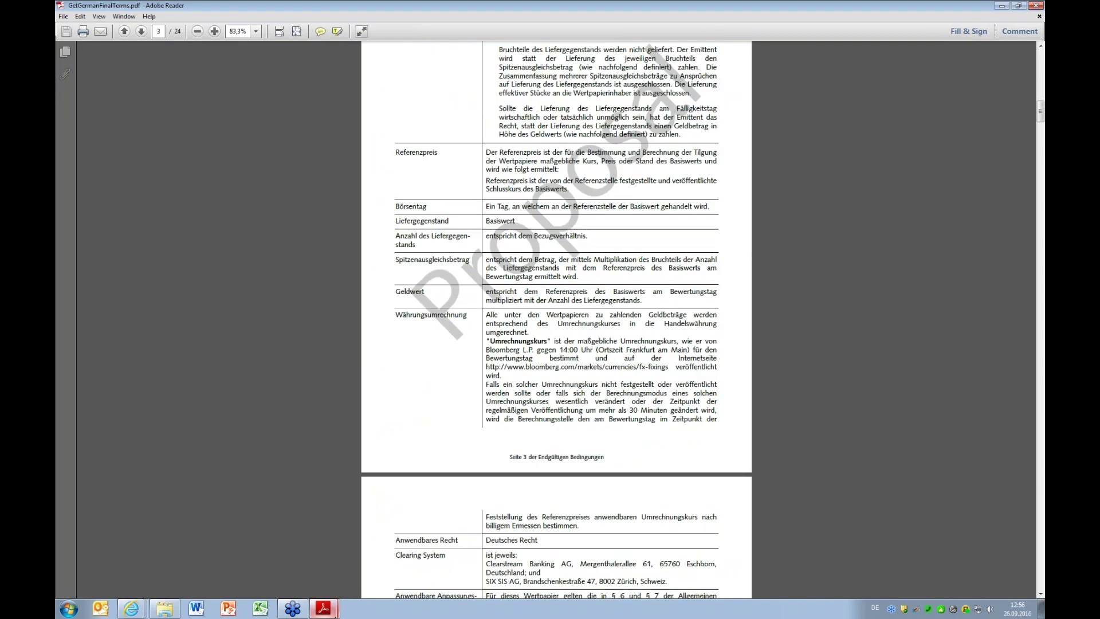
Step: Return to the Neue Bestellung page in the browser and request the German PIB with standardised costs
mouse_move(309, 597)
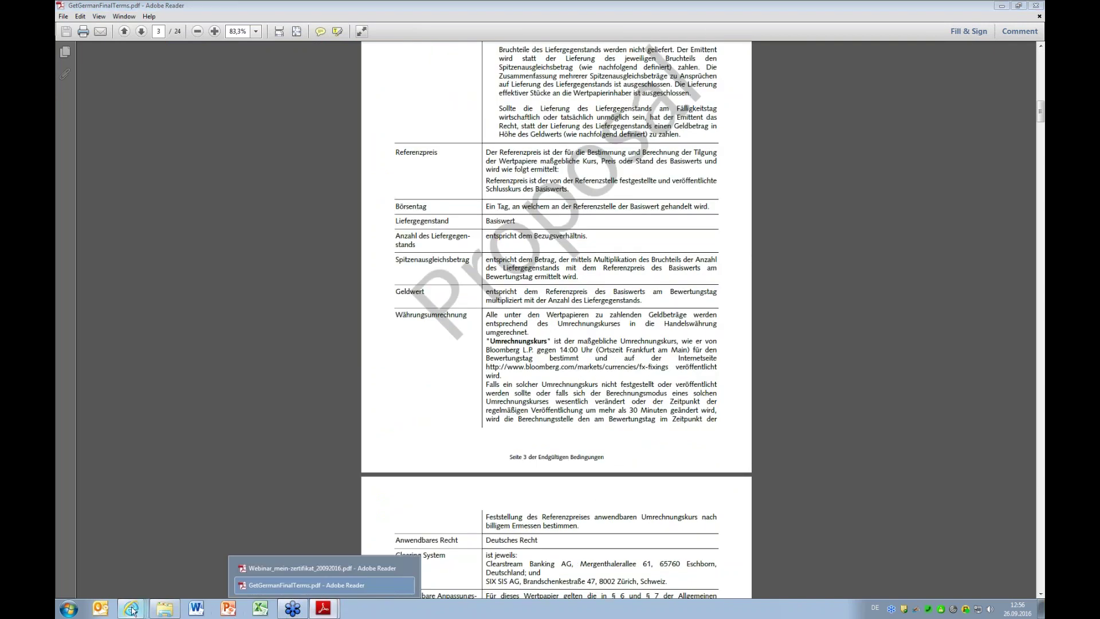
mouse_move(135, 611)
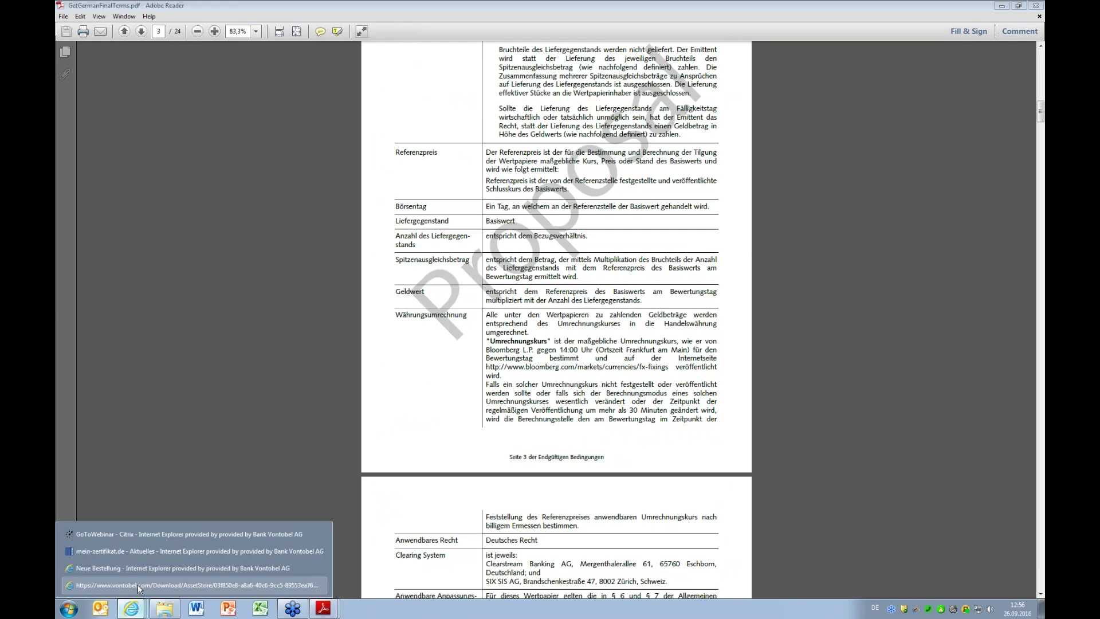
left_click(145, 566)
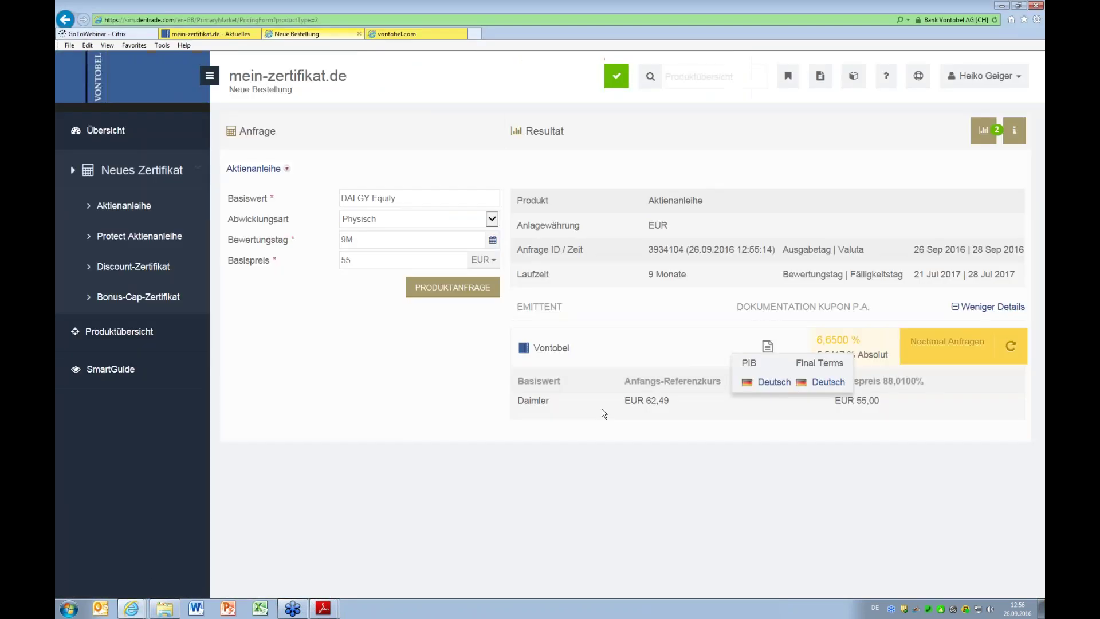
left_click(769, 388)
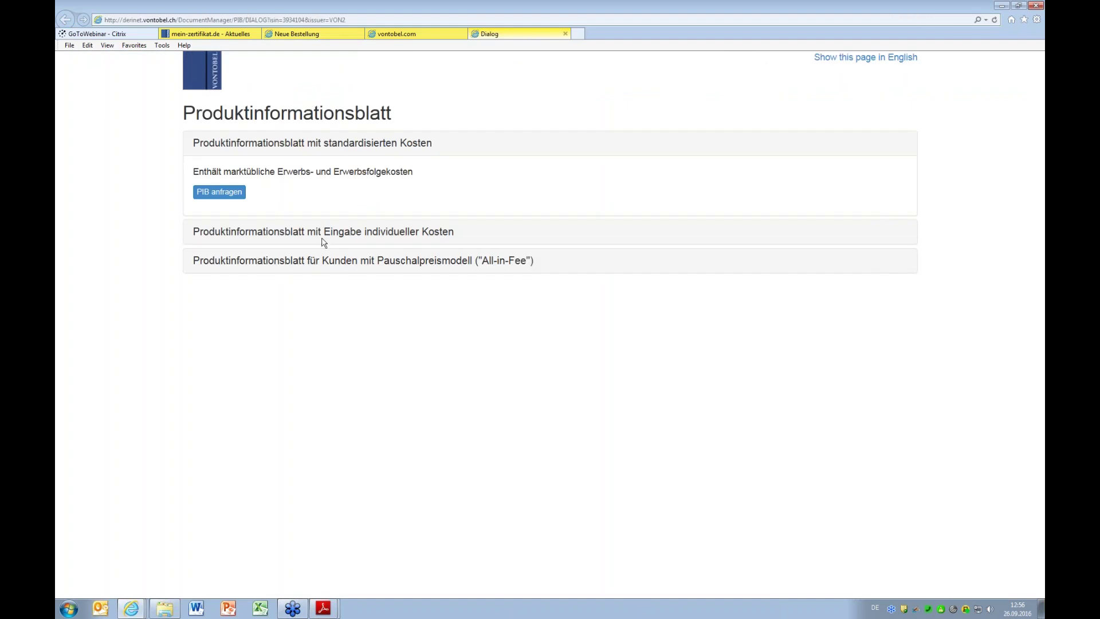
left_click(224, 193)
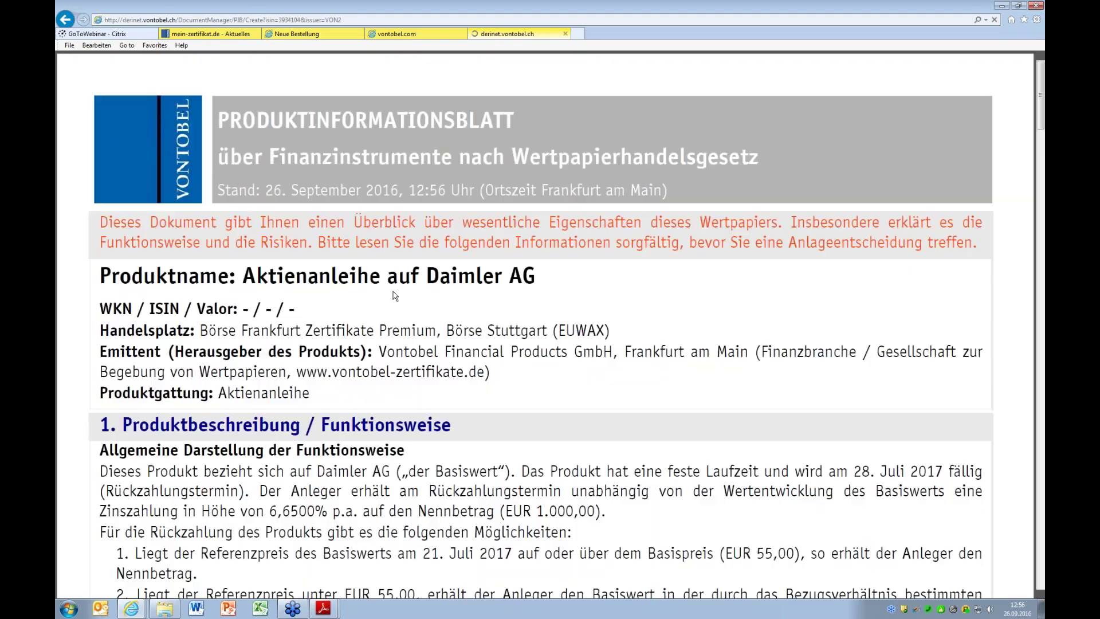
Step: Examine the product description and Produktdaten in the Produktinformationsblatt, marking the Zinssatz, Basispreis and Bewertungstag entries
mouse_move(580, 575)
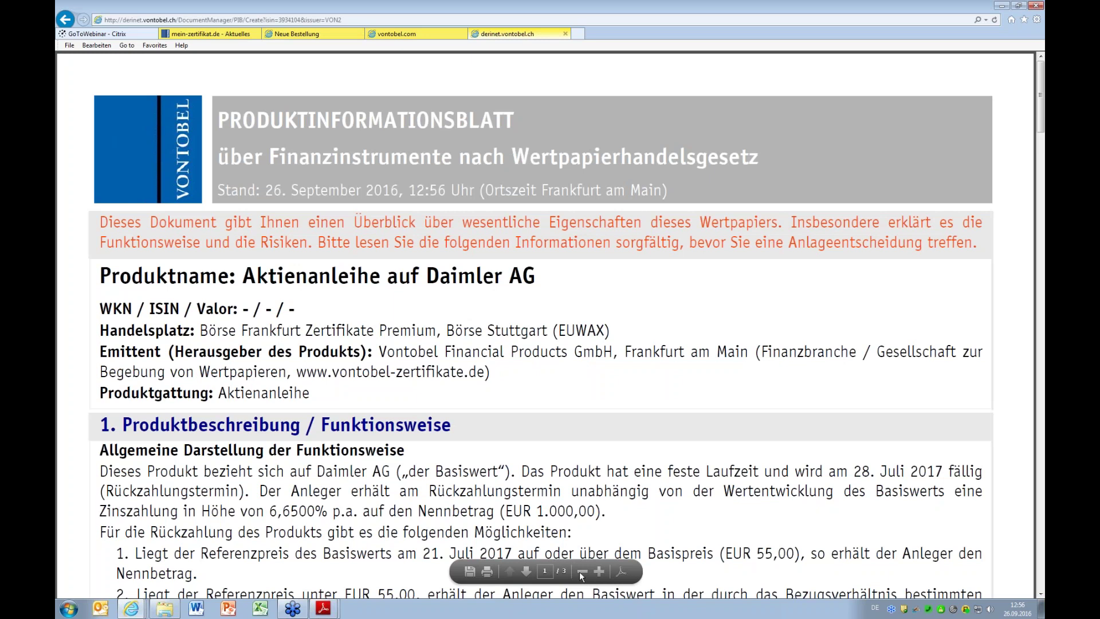
left_click(582, 572)
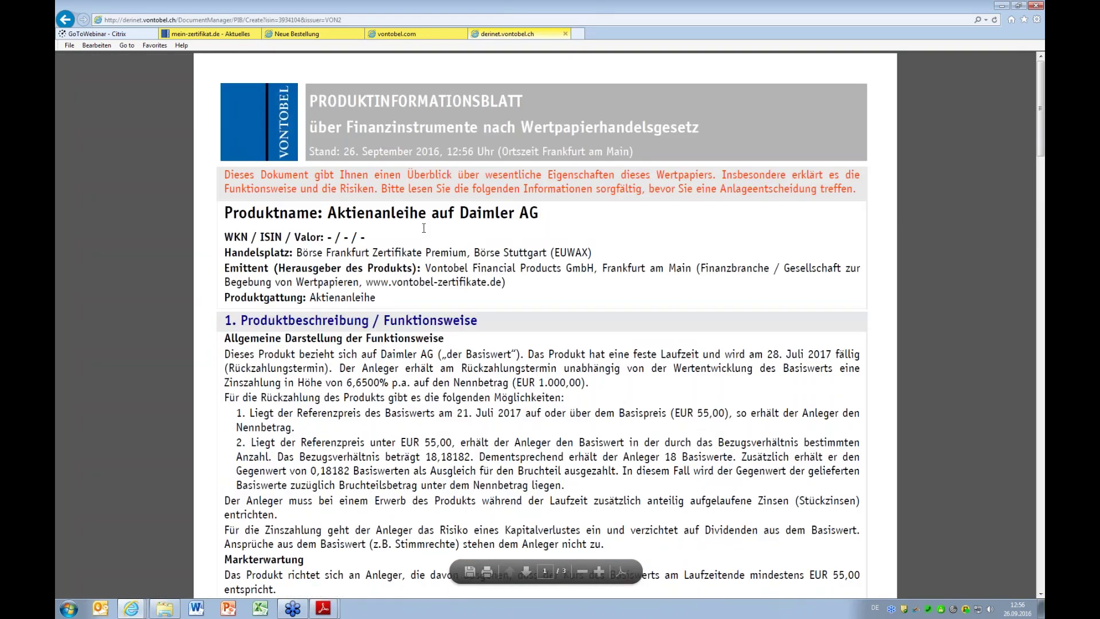
scroll(424, 228, "down", 1)
scroll(462, 231, "down", 5)
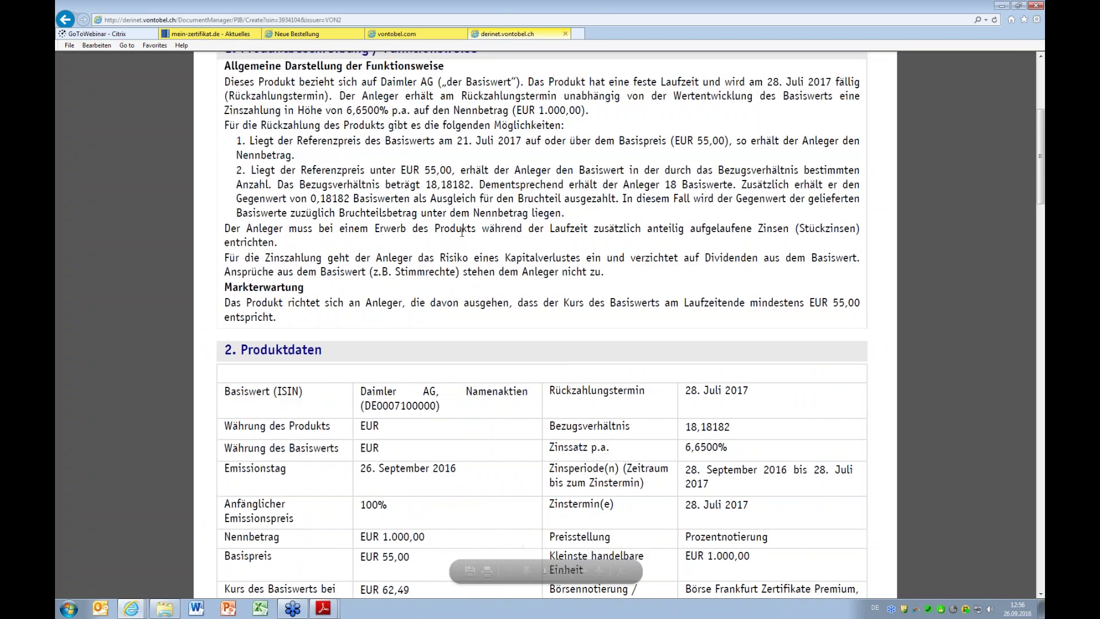
scroll(461, 232, "down", 3)
left_click_drag(684, 373, 728, 373)
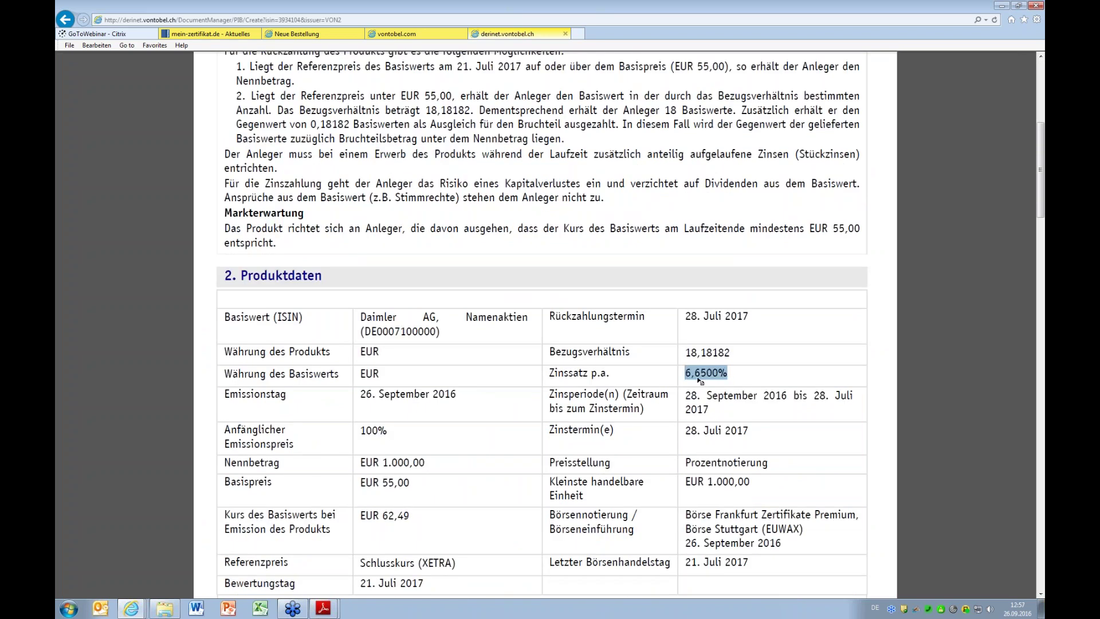
scroll(690, 381, "down", 2)
left_click_drag(360, 432, 613, 401)
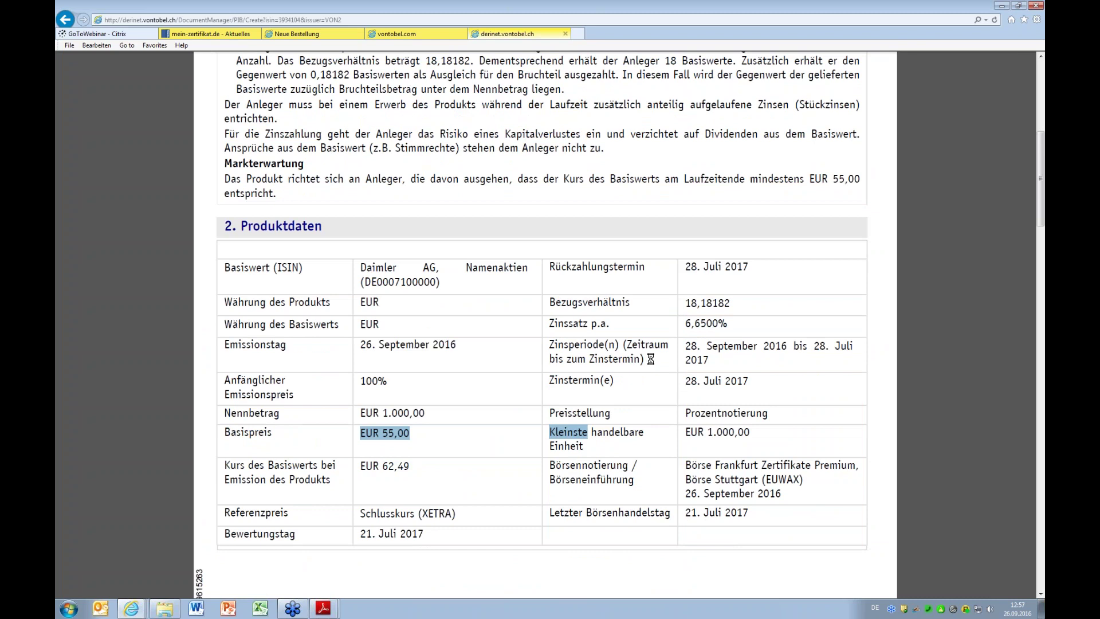
scroll(651, 360, "down", 1)
left_click_drag(361, 510, 449, 510)
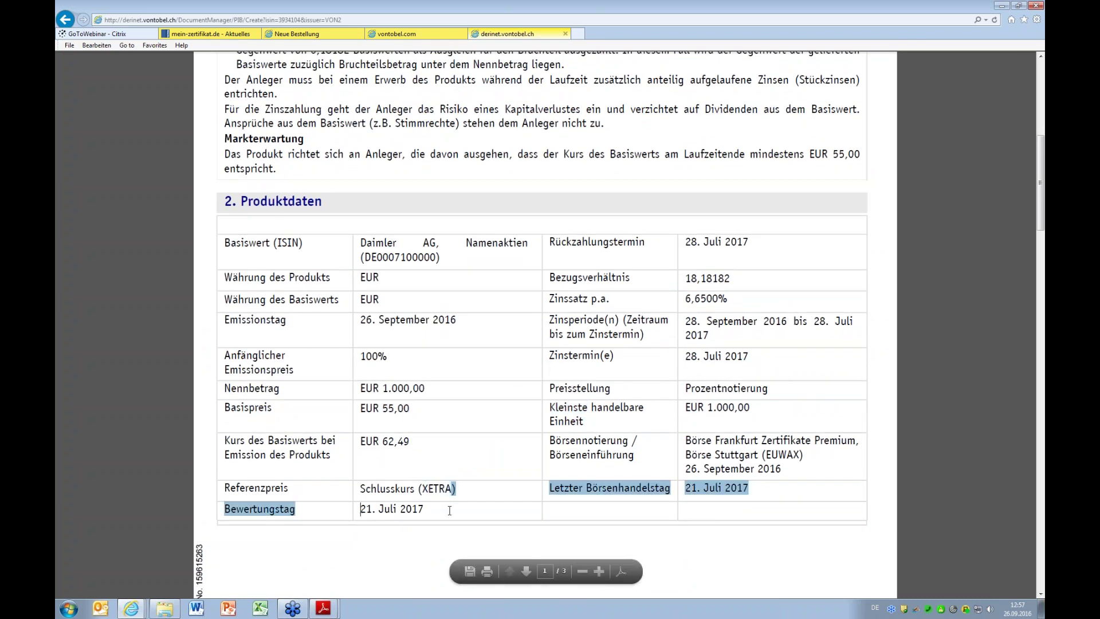
left_click(452, 510)
scroll(485, 323, "up", 5)
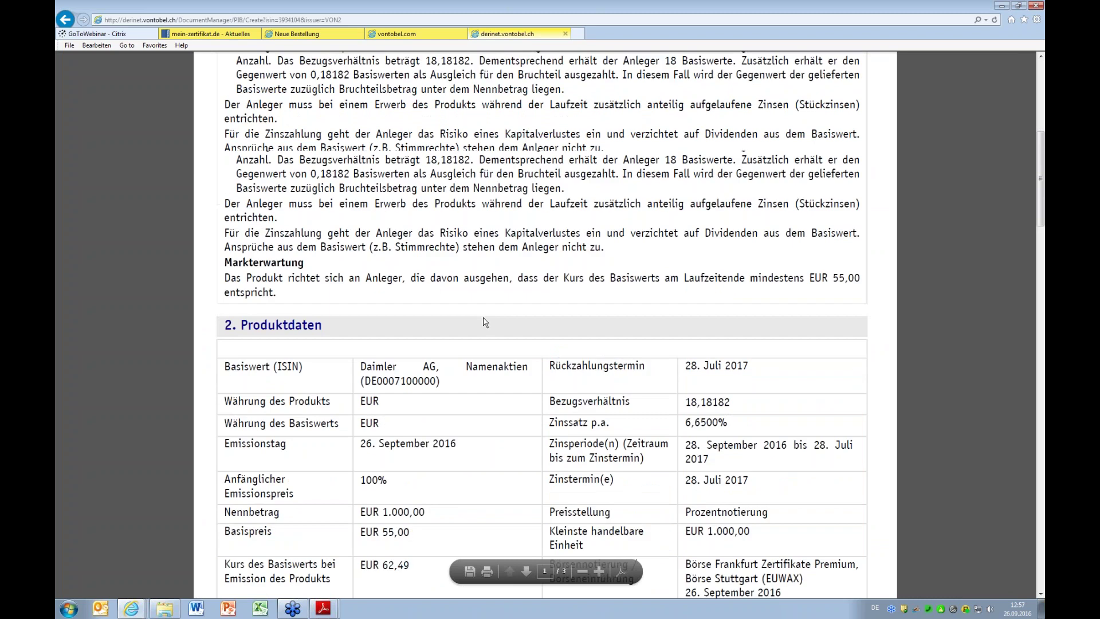
Step: Close the Produktinformationsblatt and the Aktienanleihe Fragen und Antworten document to return to the Neue Bestellung page
scroll(484, 323, "up", 1)
scroll(484, 323, "up", 11)
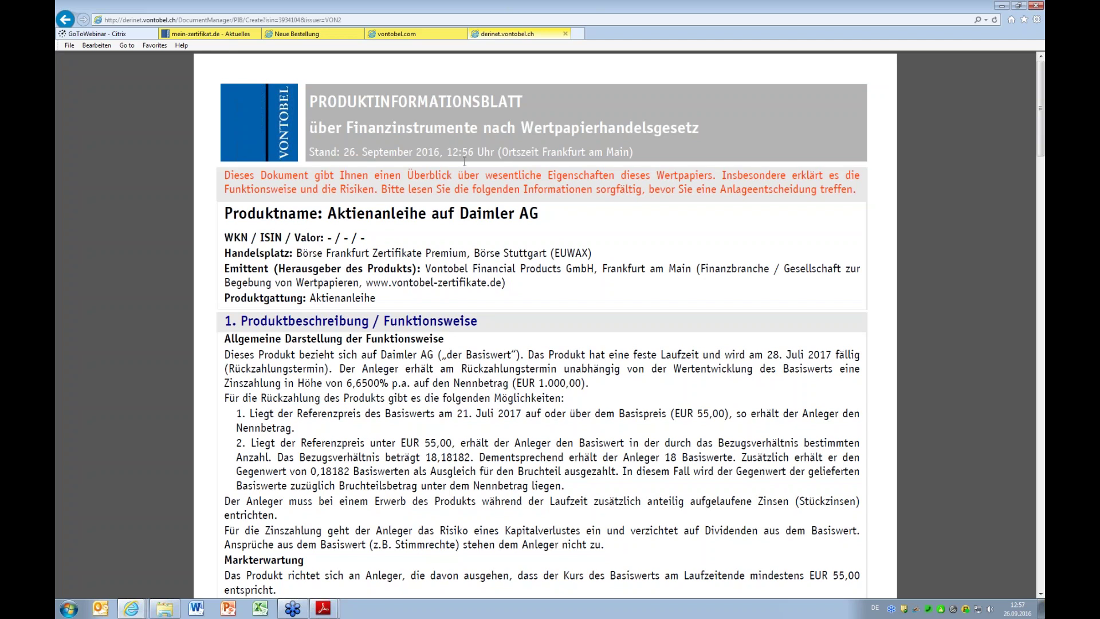
left_click(299, 33)
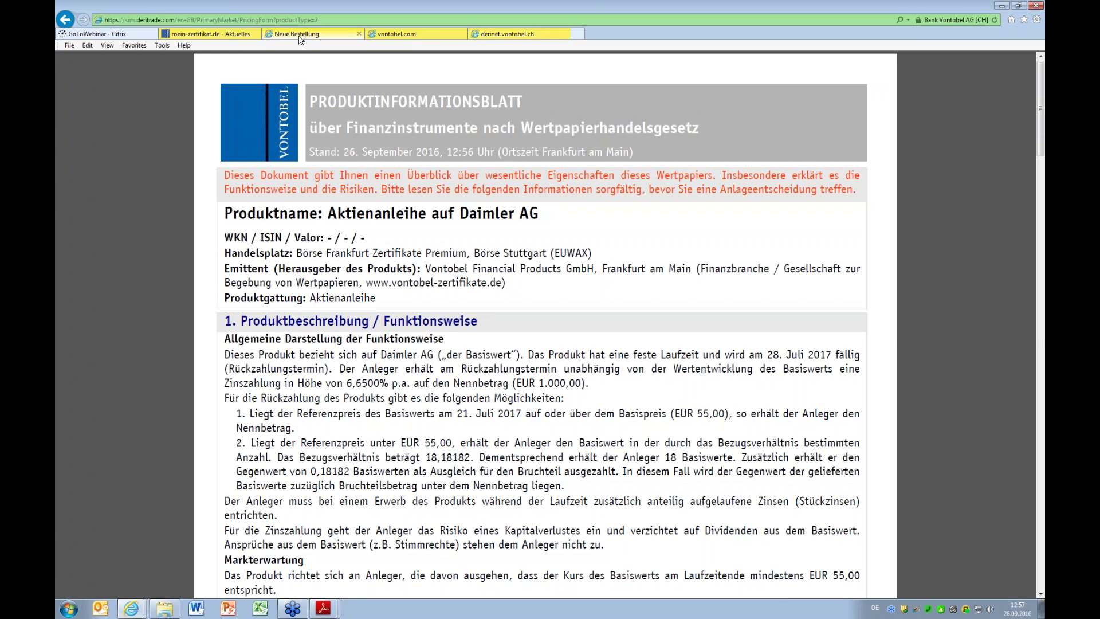
left_click(547, 34)
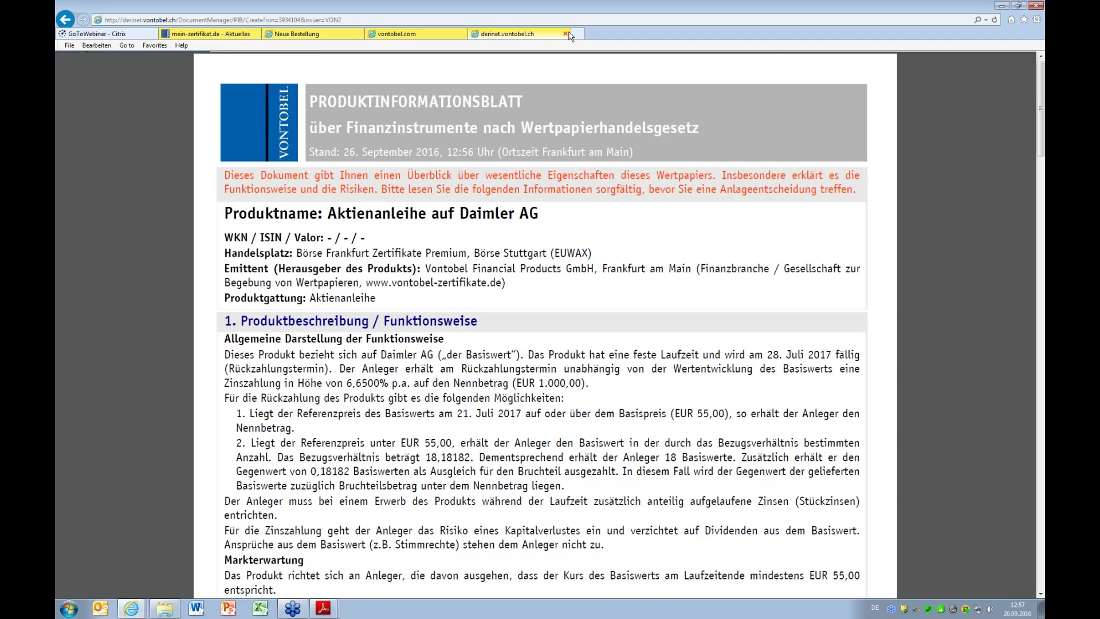
left_click(564, 34)
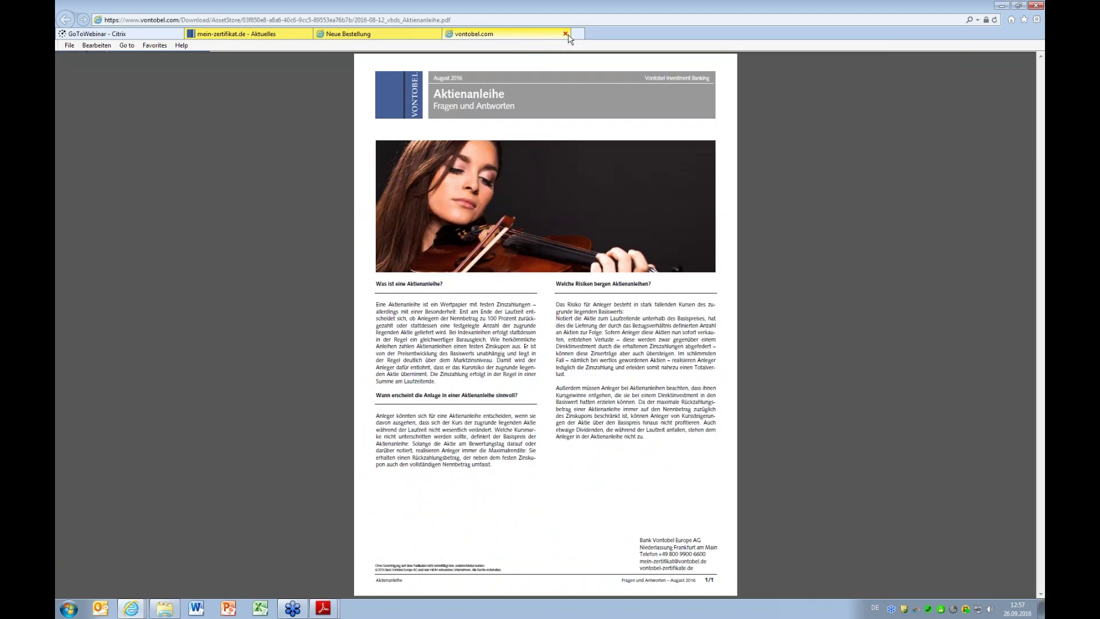
left_click(565, 33)
Step: Request a fresh price for the Aktienanleihe on Daimler, order the Vontobel product and dismiss the Bestellbestätigung
left_click(453, 287)
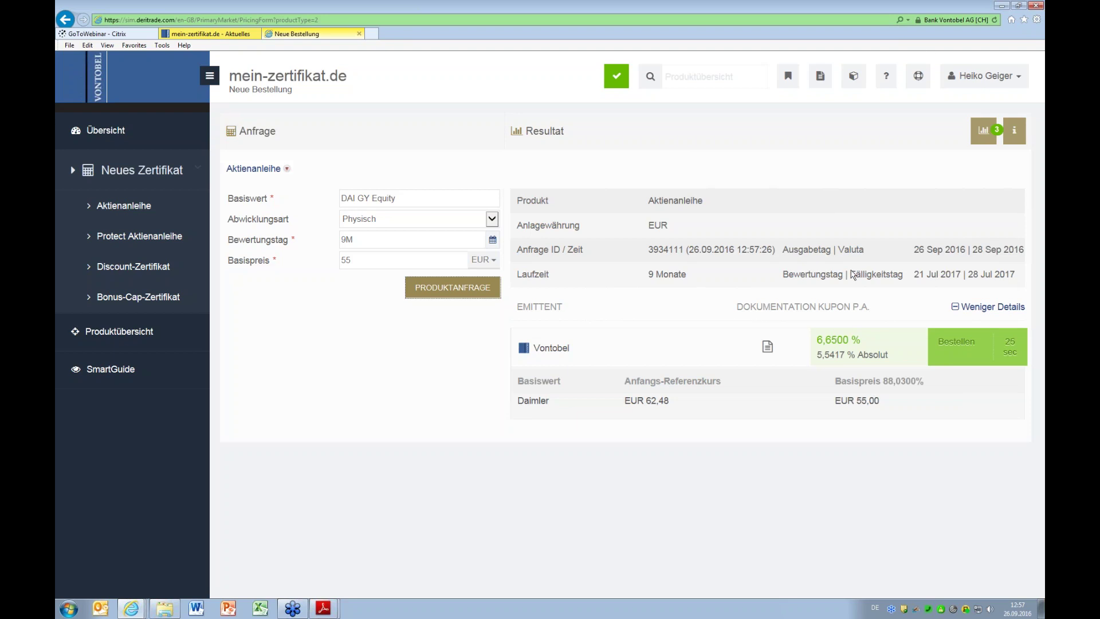
left_click(897, 26)
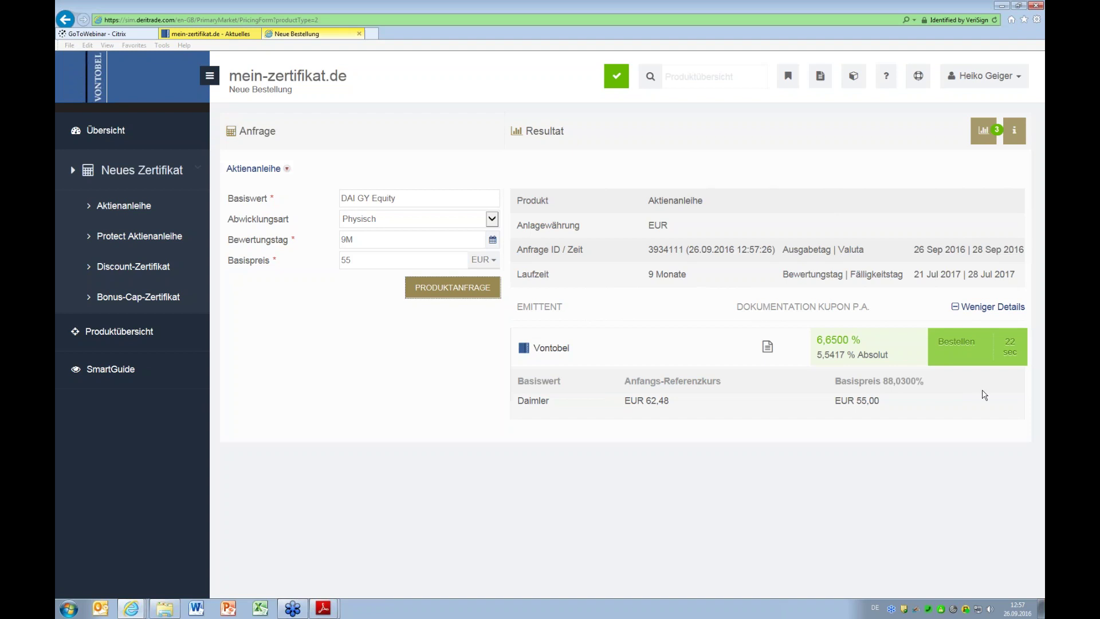
left_click(960, 343)
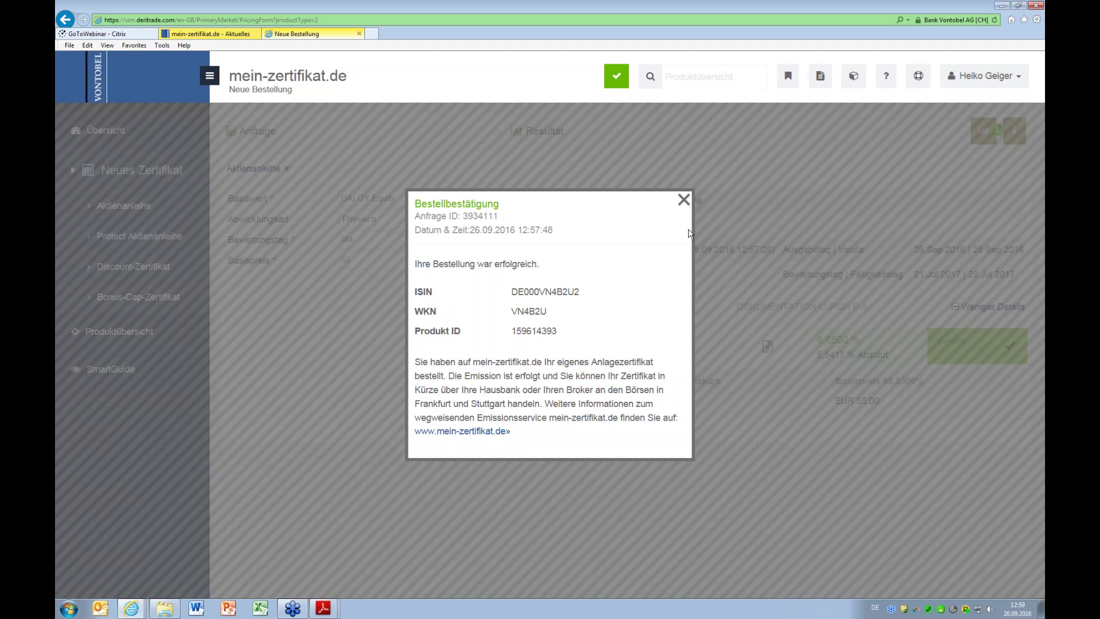
left_click(684, 200)
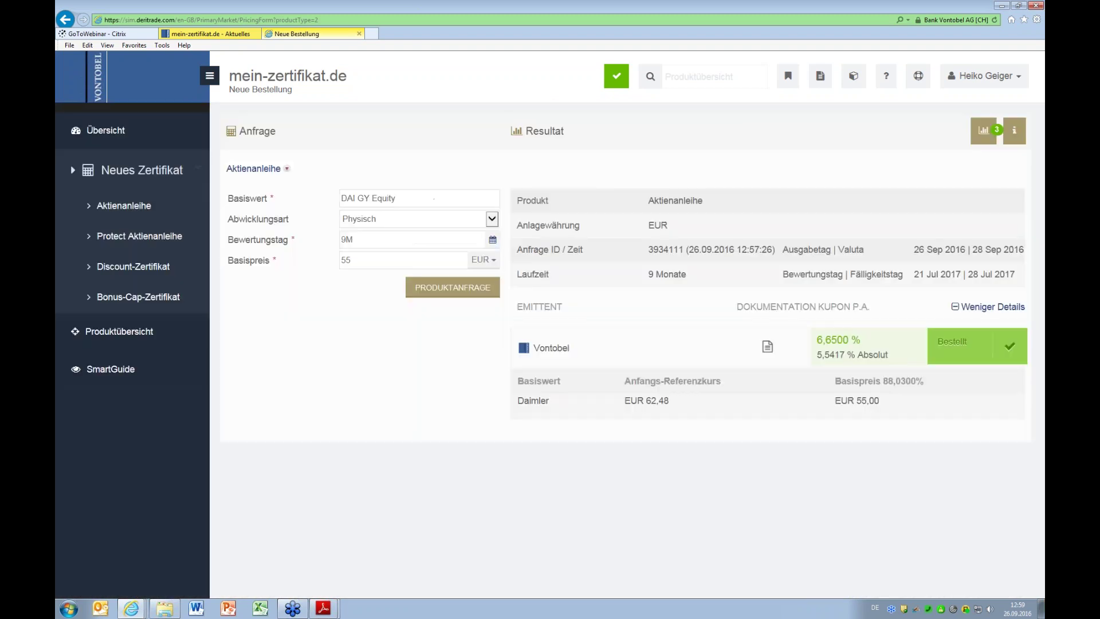
Step: Start a new Discount-Zertifikat request with Daimler (DAI GY Equity) as the Basiswert
left_click(160, 269)
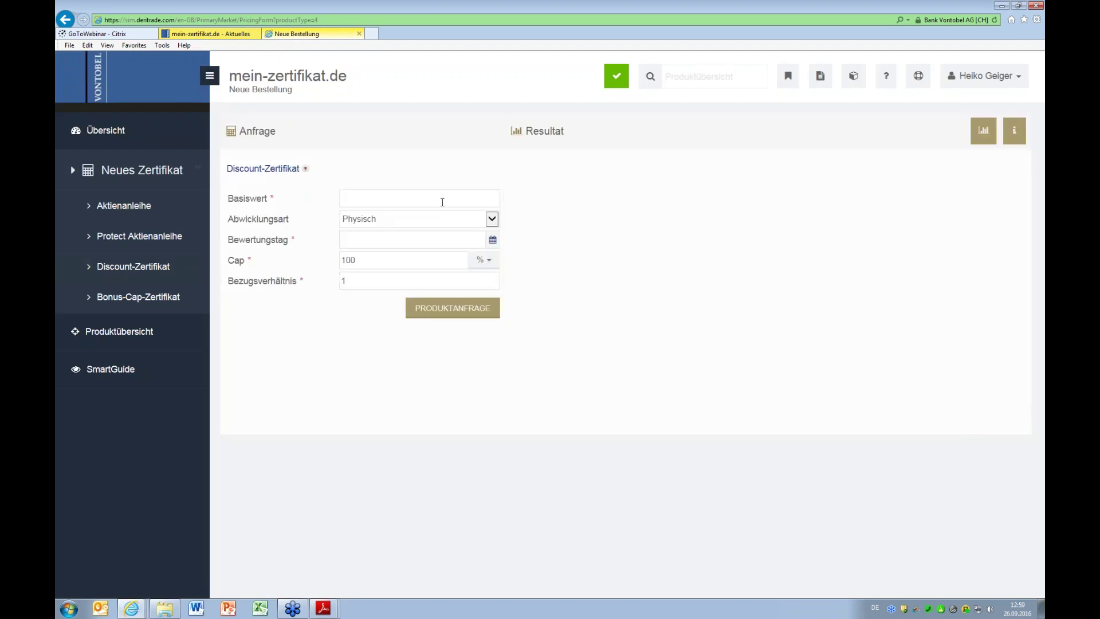
left_click(377, 195)
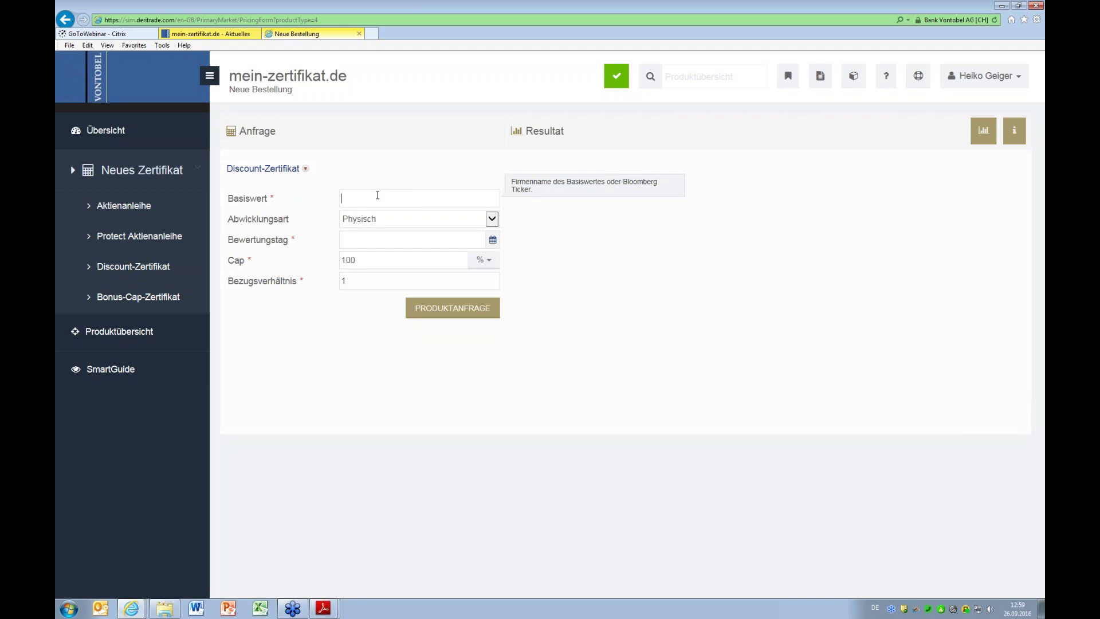
type("Dai")
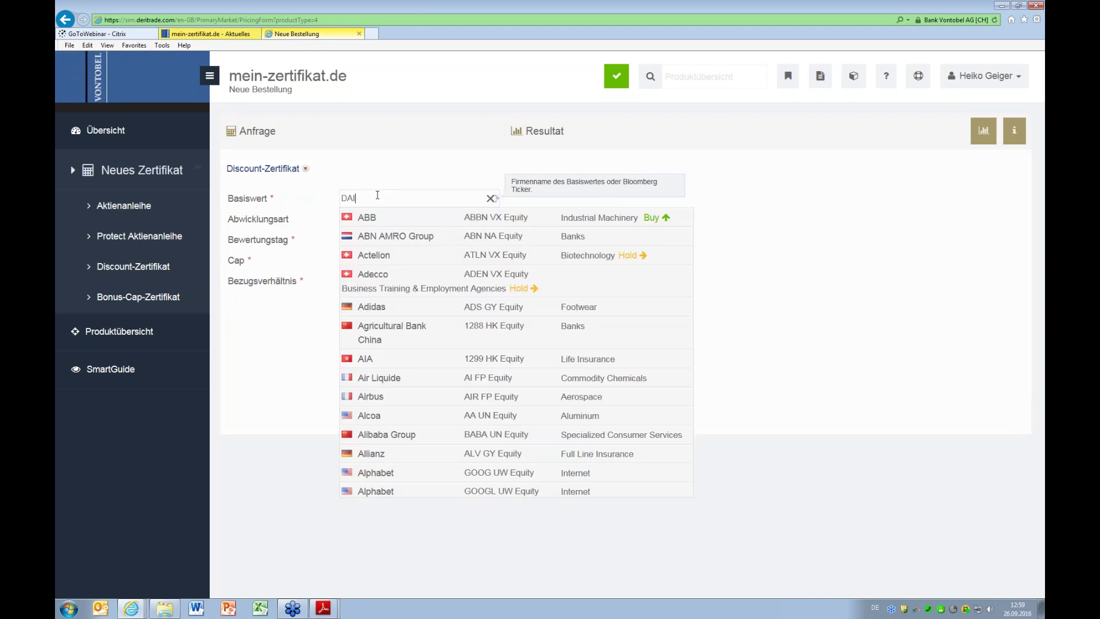
left_click(379, 222)
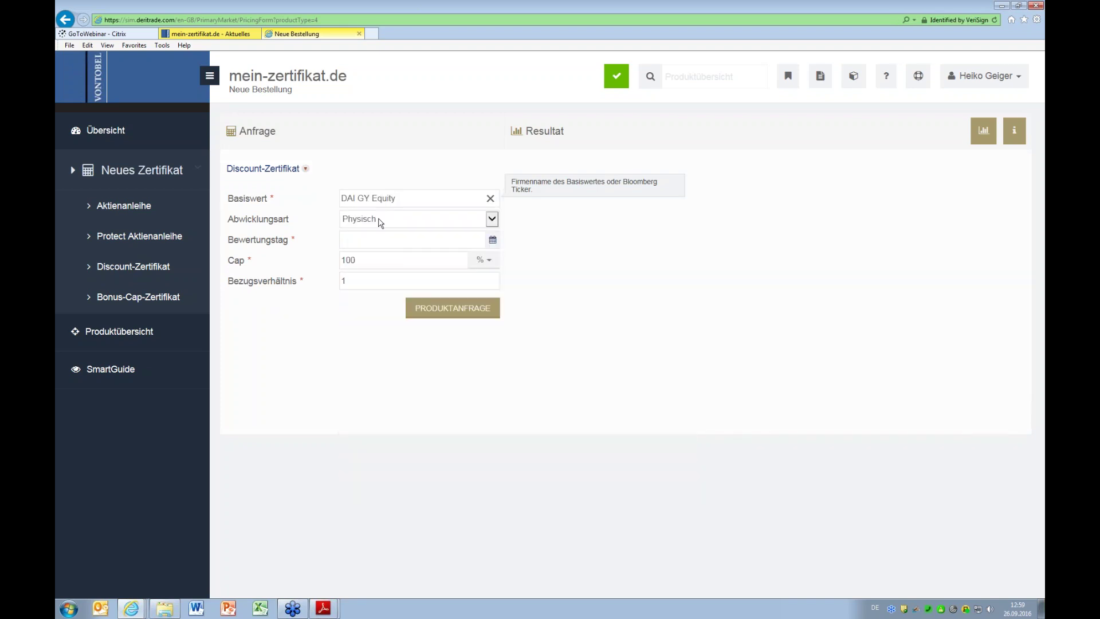
Step: Set the Bewertungstag to 6M and the Cap to 80 %, request the price and mark the absolute return in the result
left_click(379, 238)
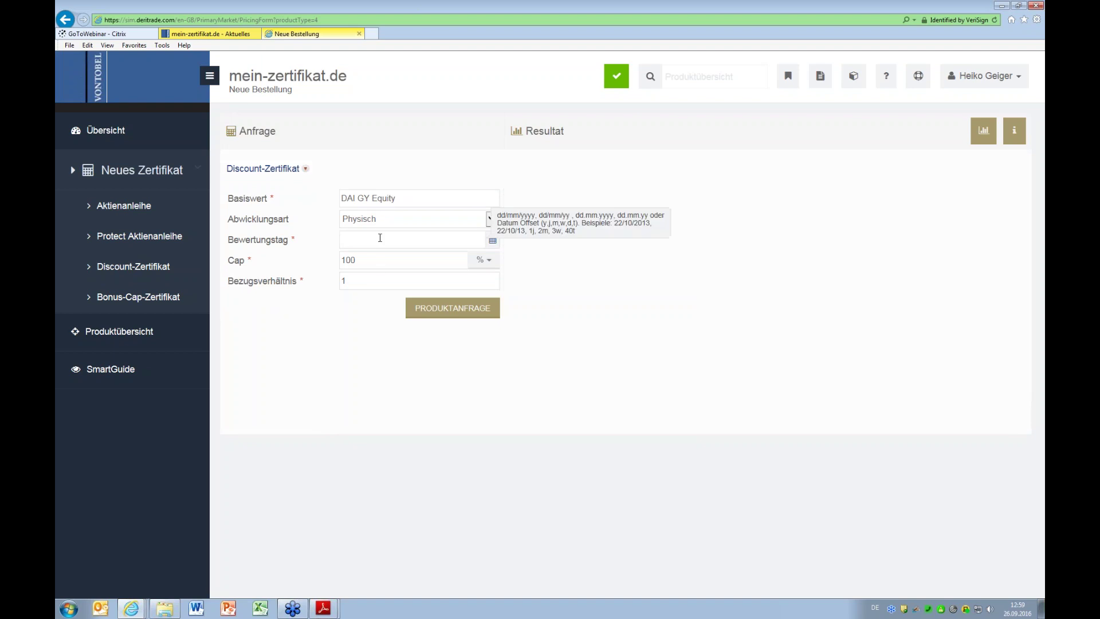
type("6M")
left_click(392, 259)
type("80")
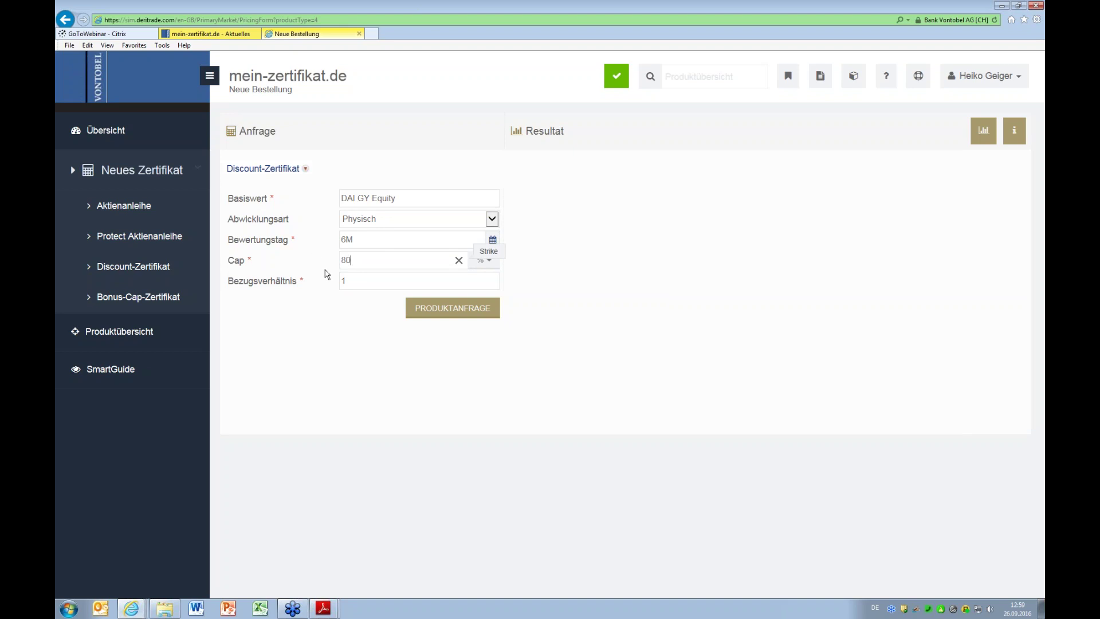
left_click(471, 311)
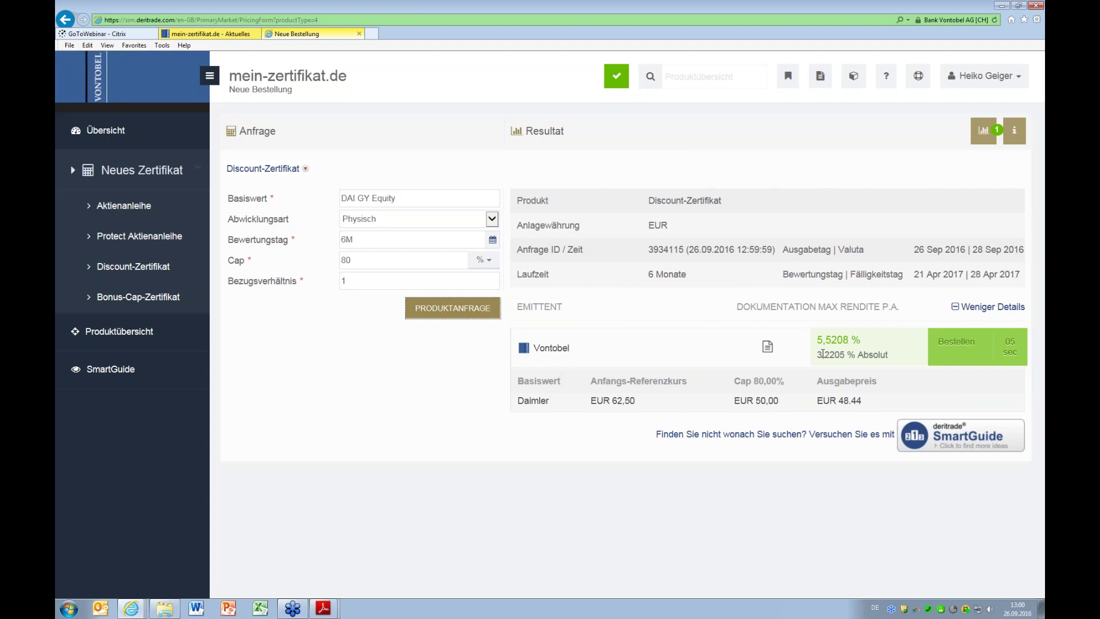
left_click_drag(818, 353, 852, 358)
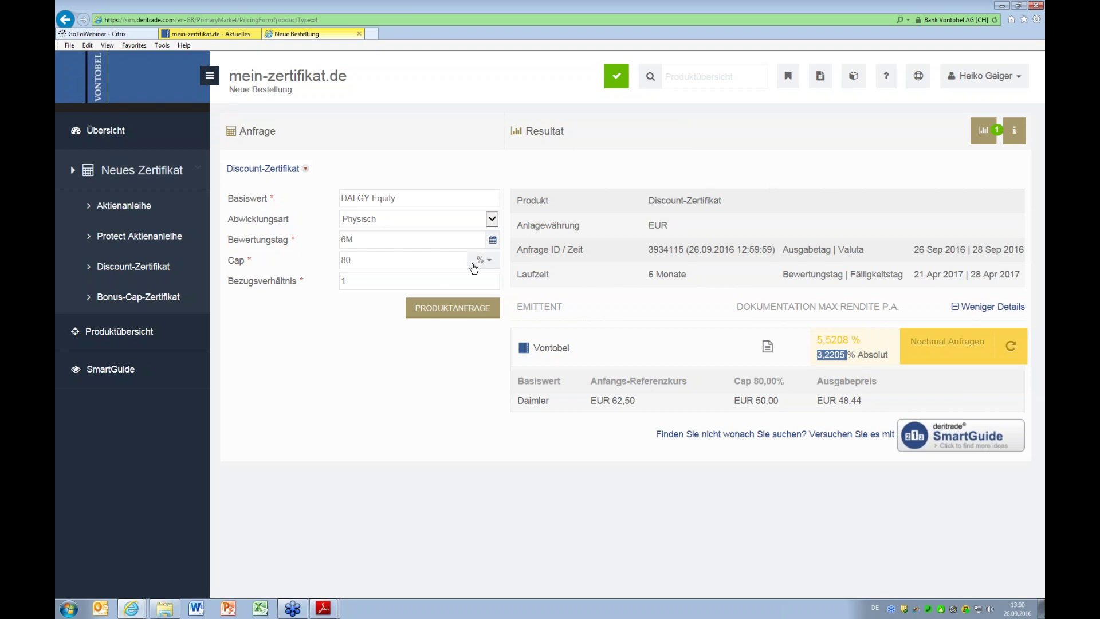
double_click(408, 258)
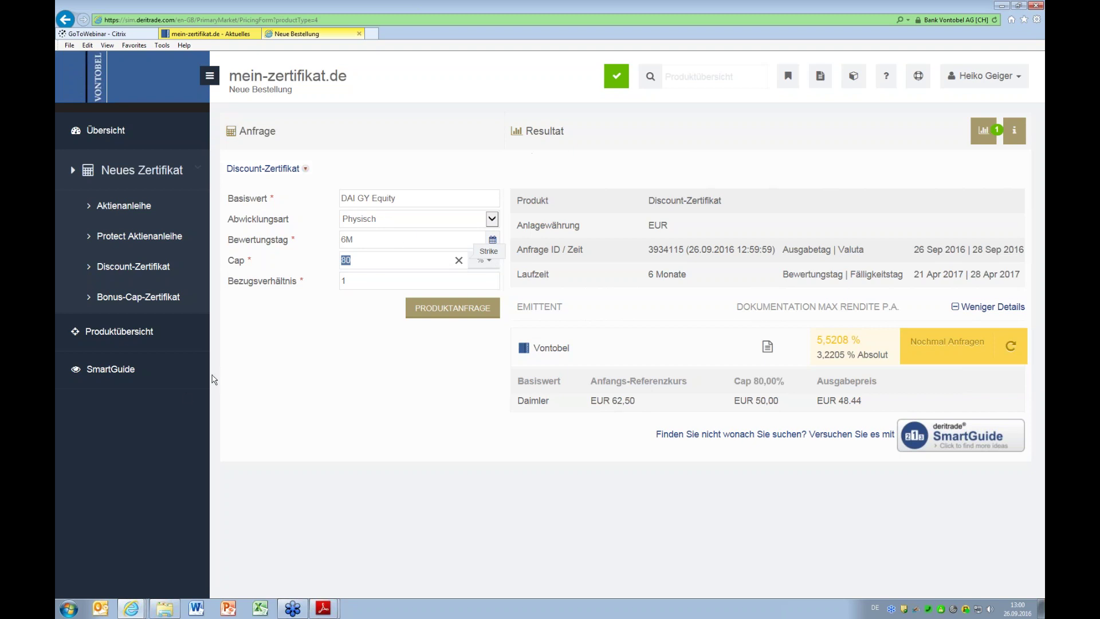
Step: Filter the Discount-Zertifikate in the Produktübersicht to a Cap of 90 % and only the 3 Monate and 6 Monate terms
left_click(127, 335)
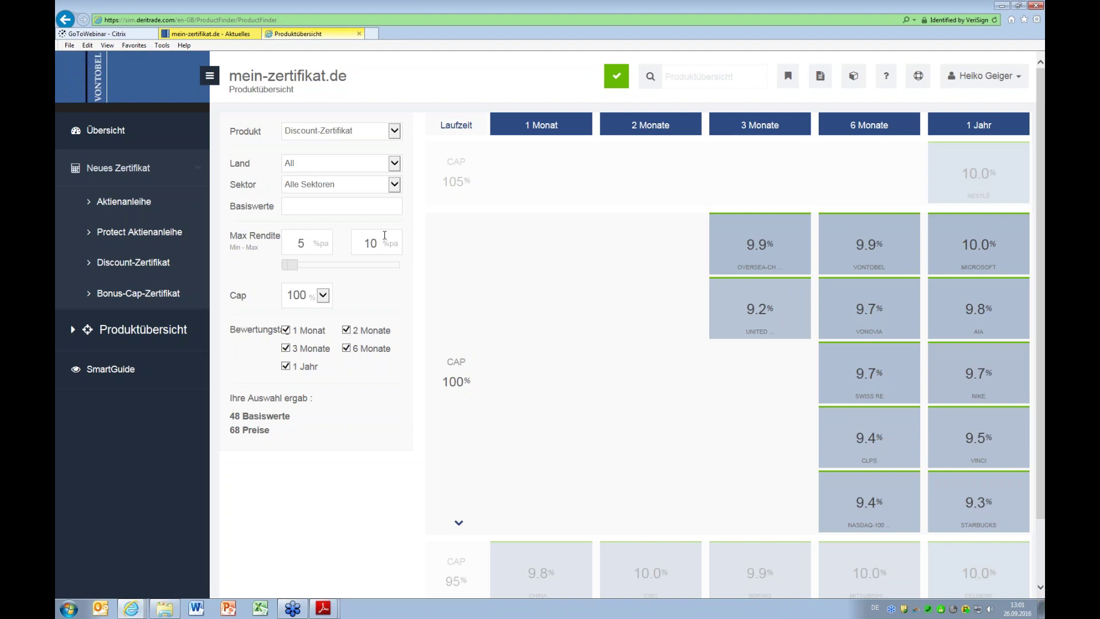
left_click(323, 294)
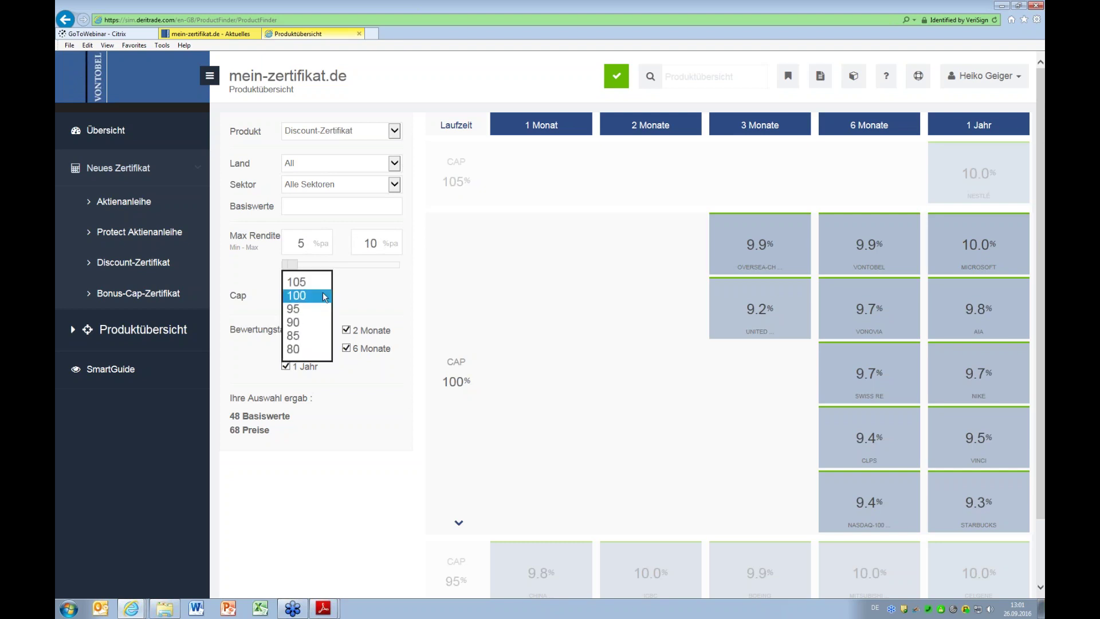
left_click(293, 322)
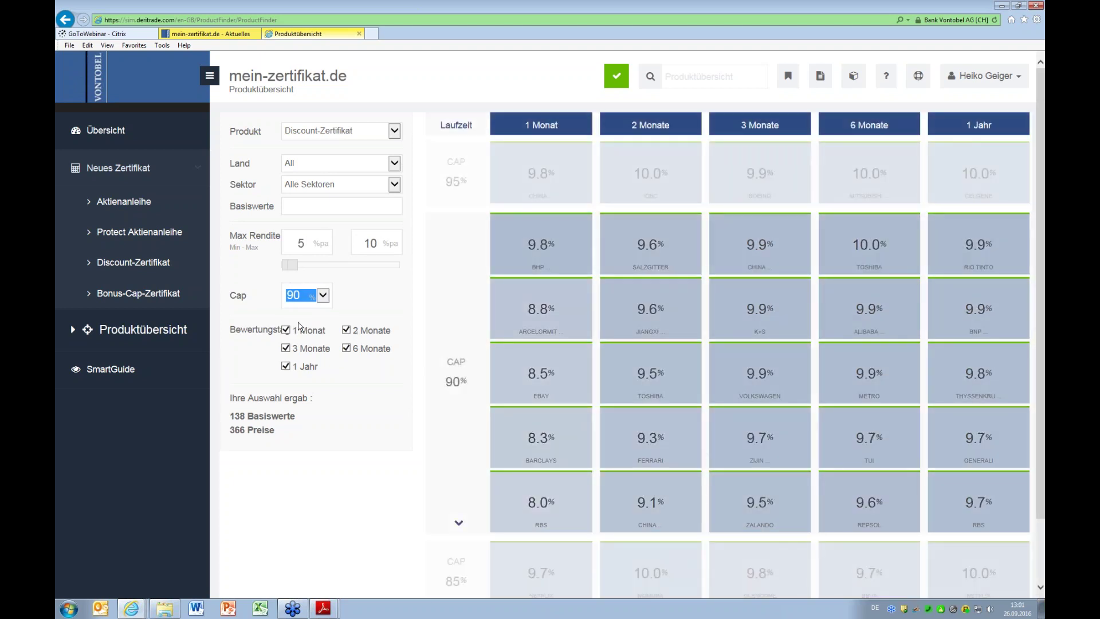
left_click(285, 330)
left_click(346, 332)
left_click(285, 366)
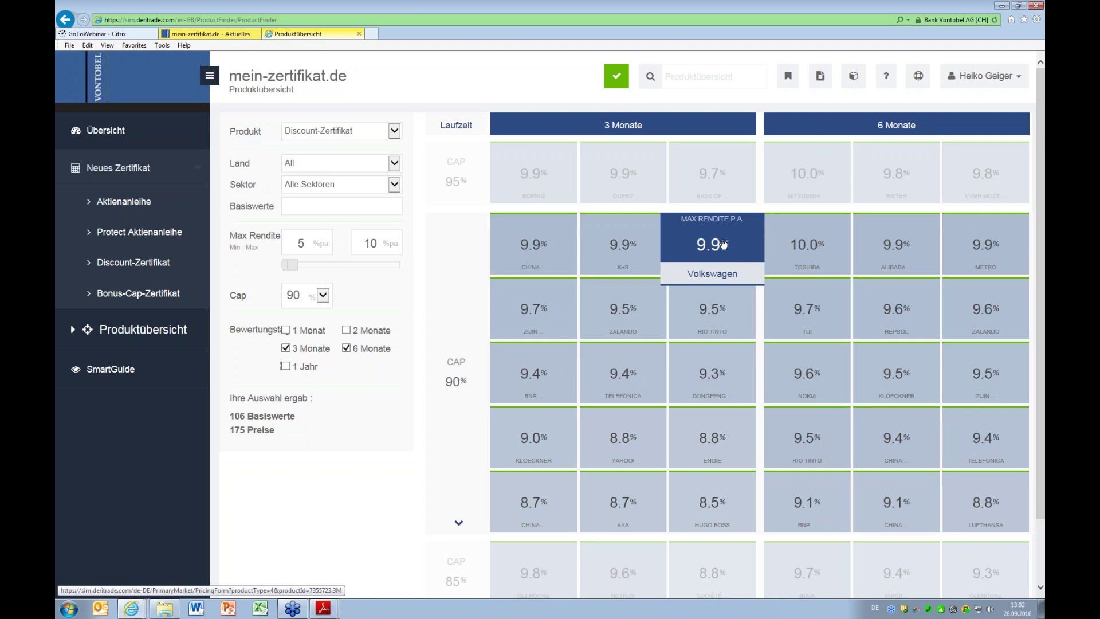
Step: Choose the three-month Volkswagen Discount-Zertifikat from the overview and request its price
left_click(697, 250)
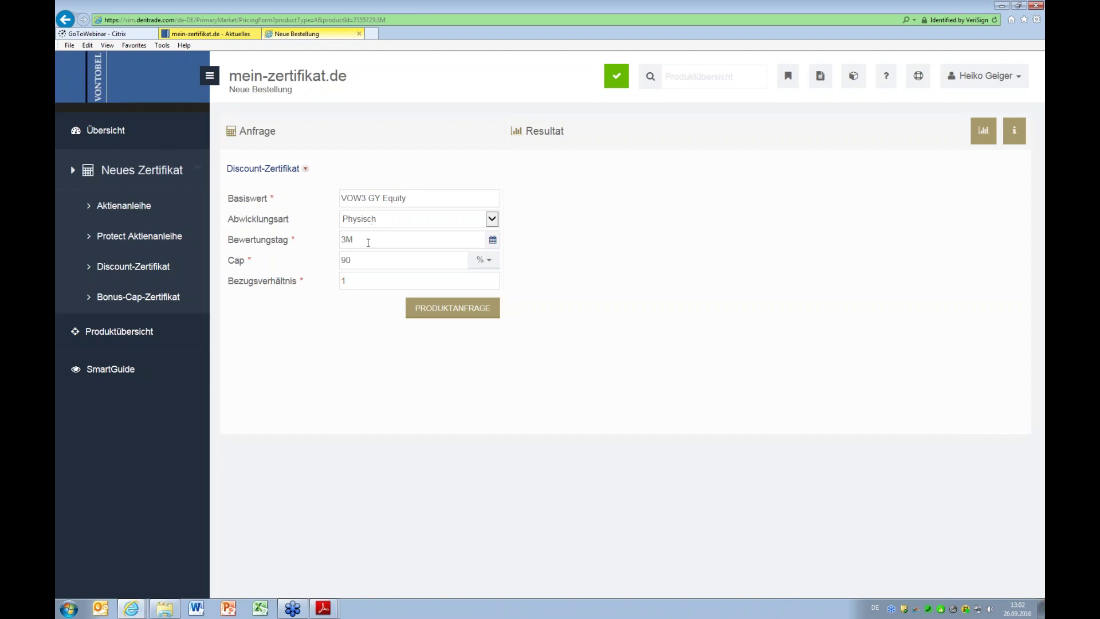
left_click(442, 312)
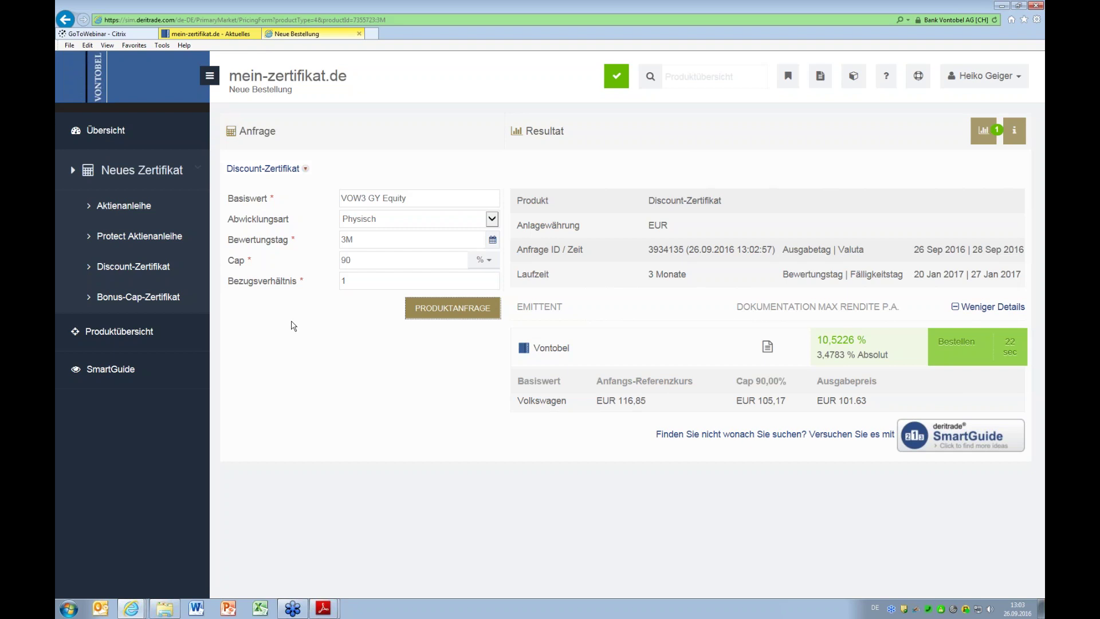
Step: Open the SmartGuide alternatives and personalise them by raising the importance of Community and Beliebtheit
left_click(111, 372)
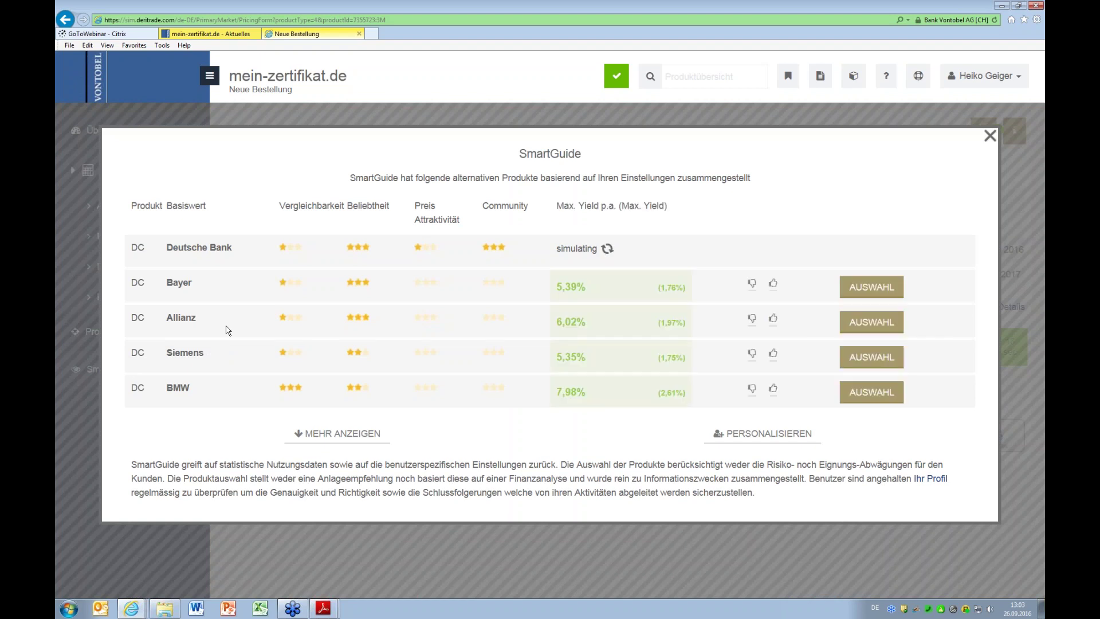
mouse_move(378, 270)
mouse_move(401, 255)
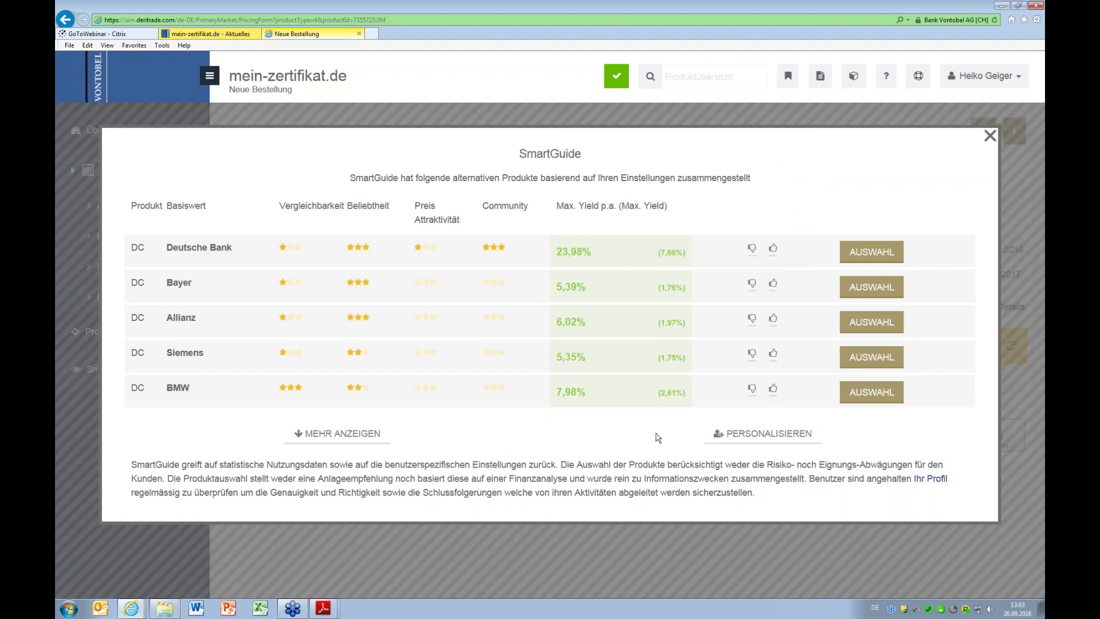
left_click(745, 435)
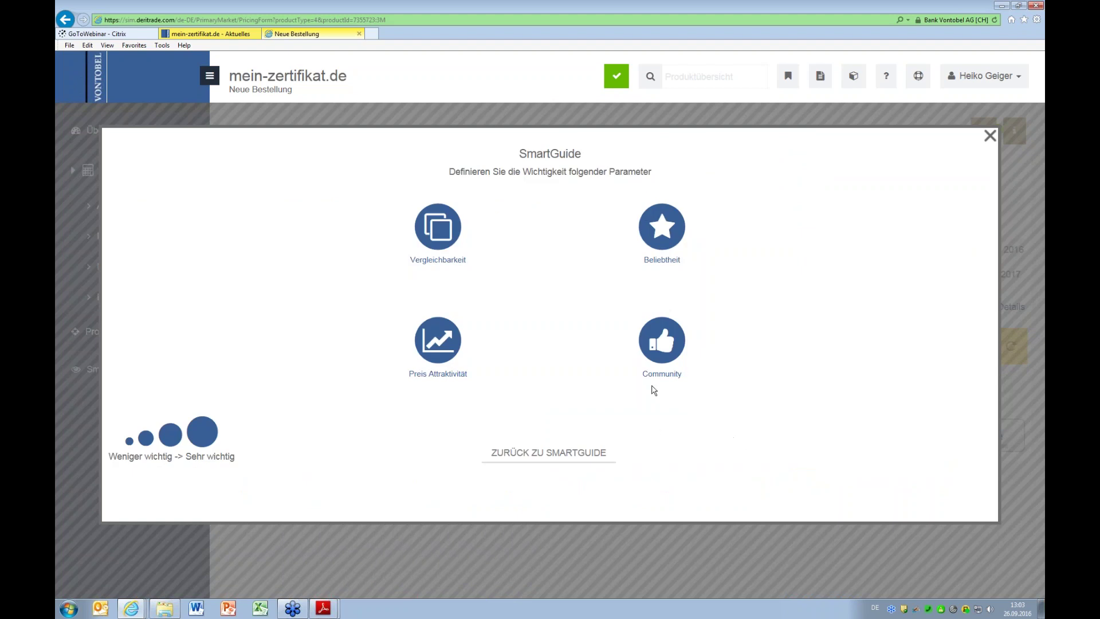
left_click(675, 353)
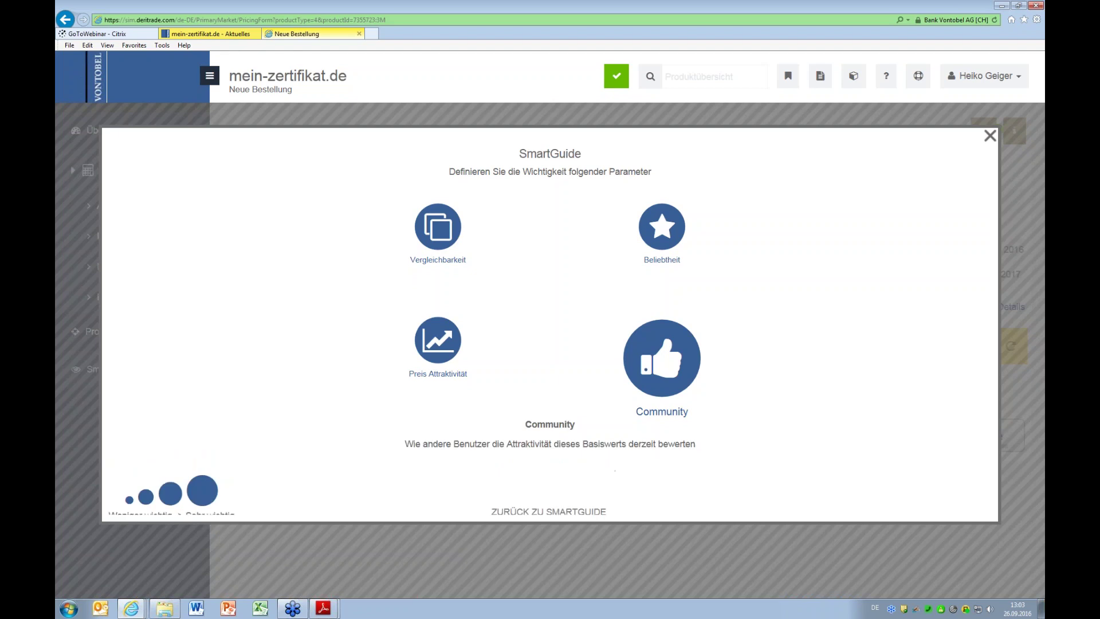
left_click(667, 235)
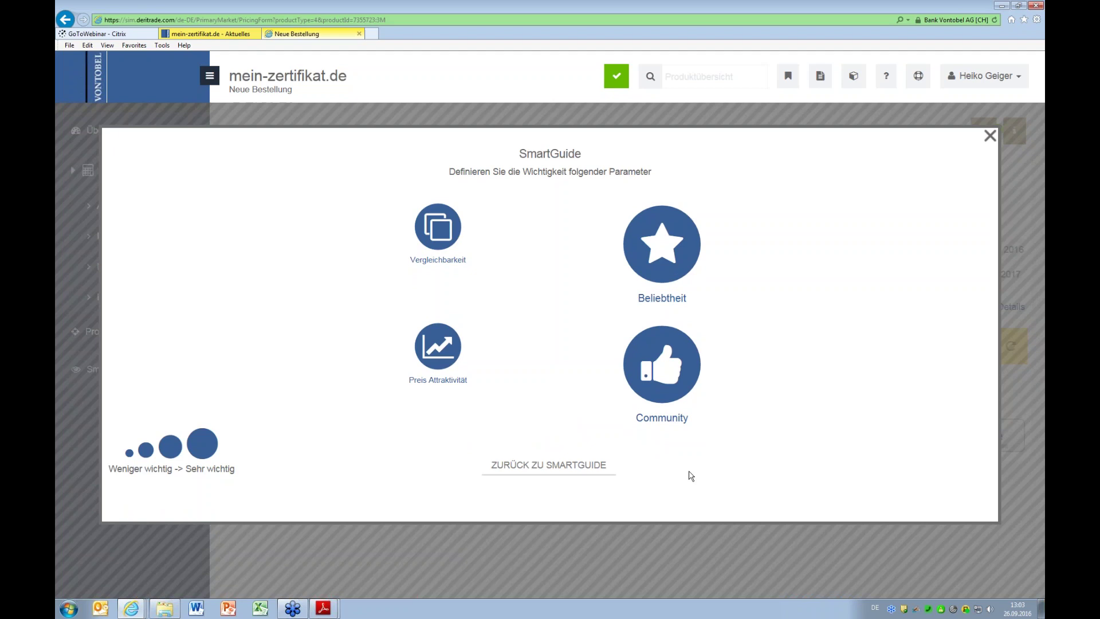
left_click(547, 468)
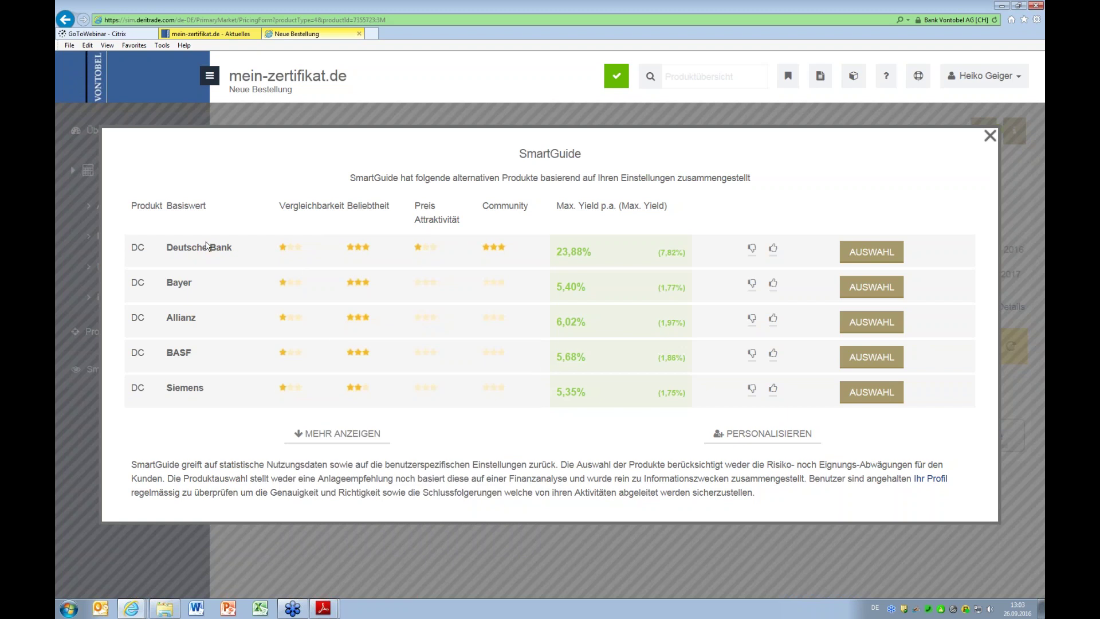
Step: Select the Deutsche Bank alternative from the SmartGuide list and request a price for its Discount-Zertifikat
mouse_move(273, 250)
left_click(881, 254)
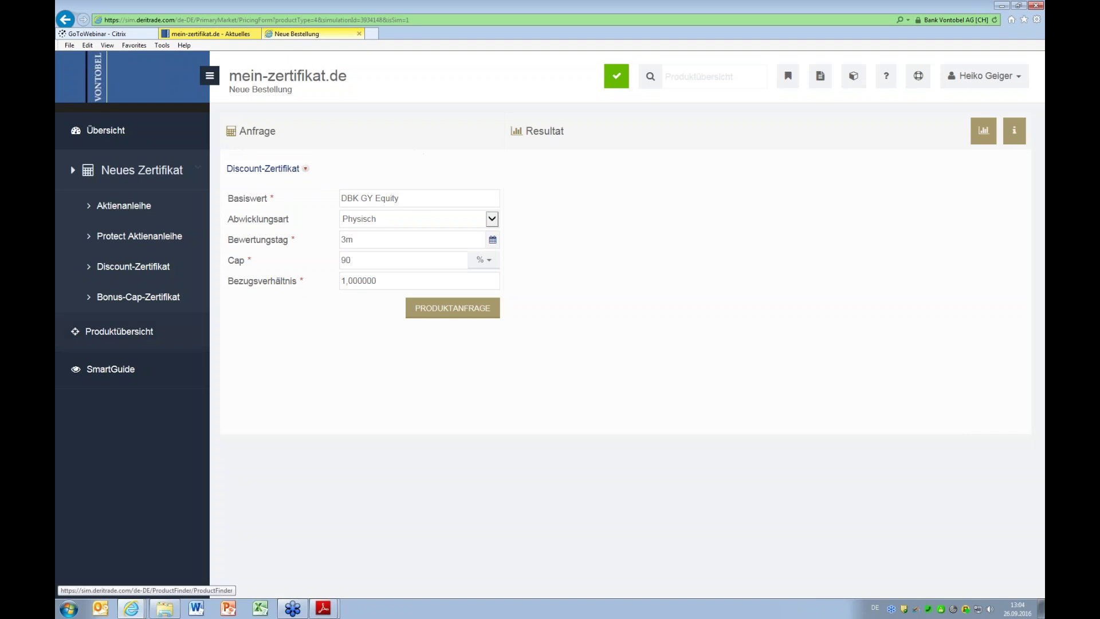
left_click(450, 309)
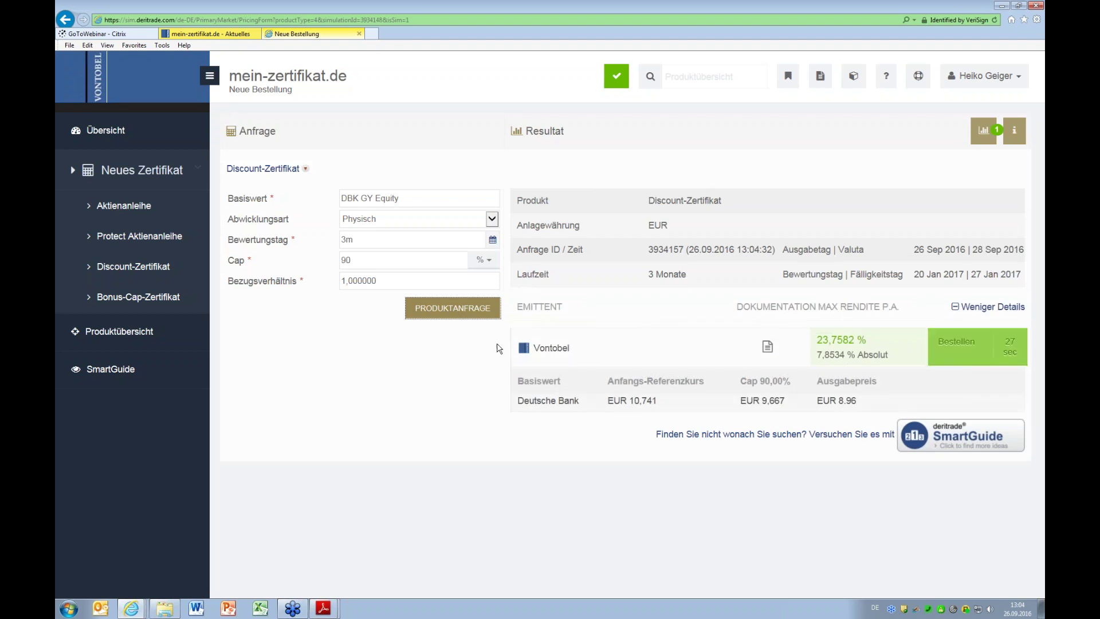
left_click(373, 36)
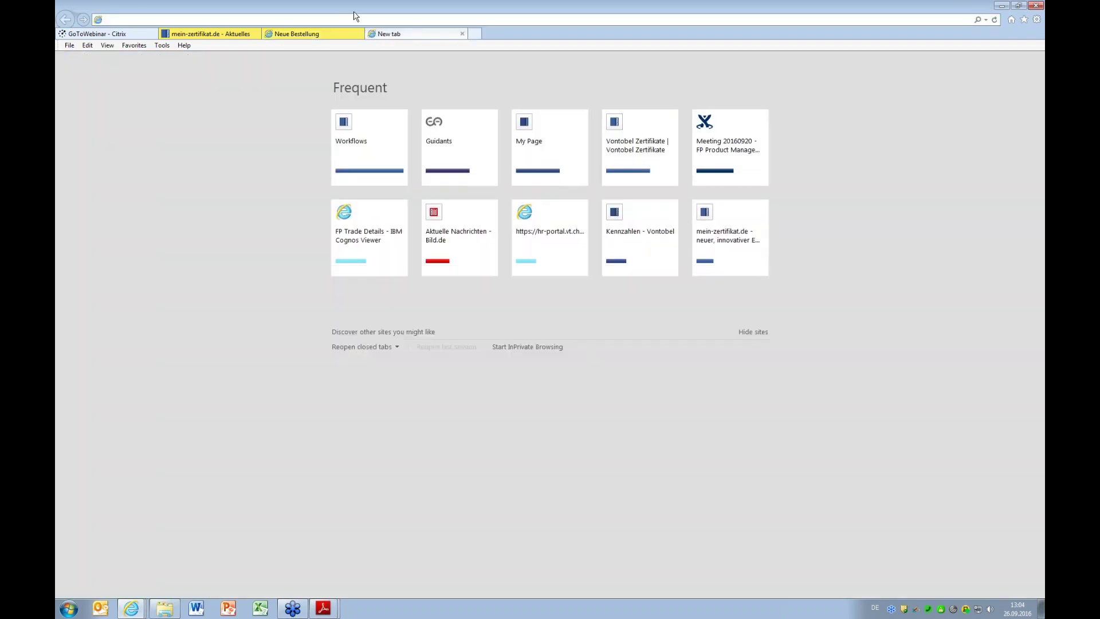
type("www.finanzen.net")
key("Return")
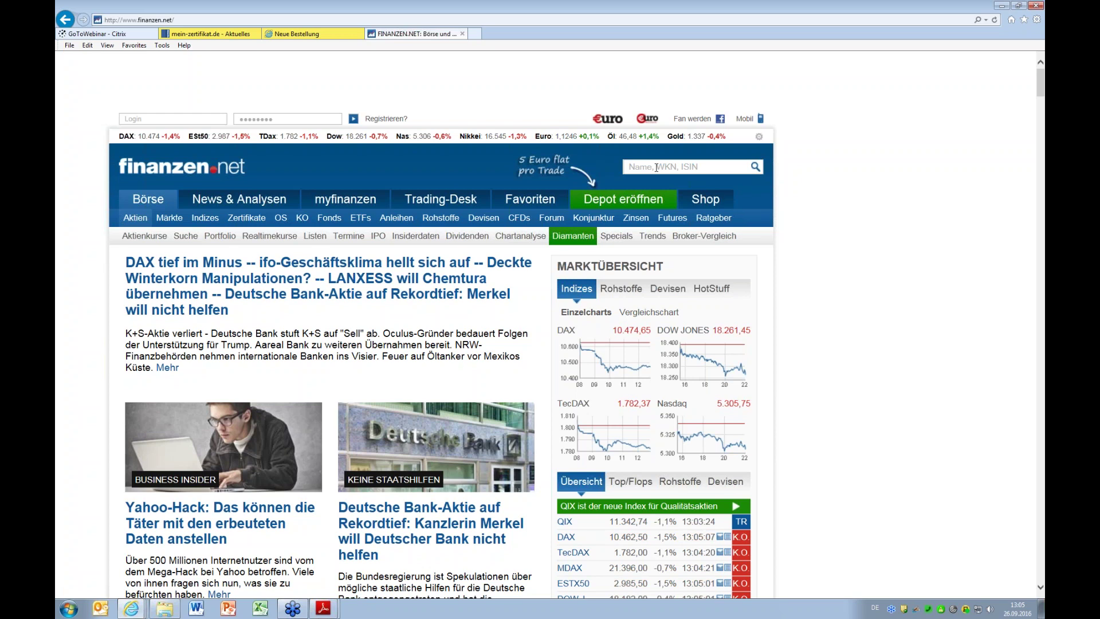
Step: Search finanzen.net for the ordered certificate by its WKN VN4B2U
left_click(697, 165)
type("VN")
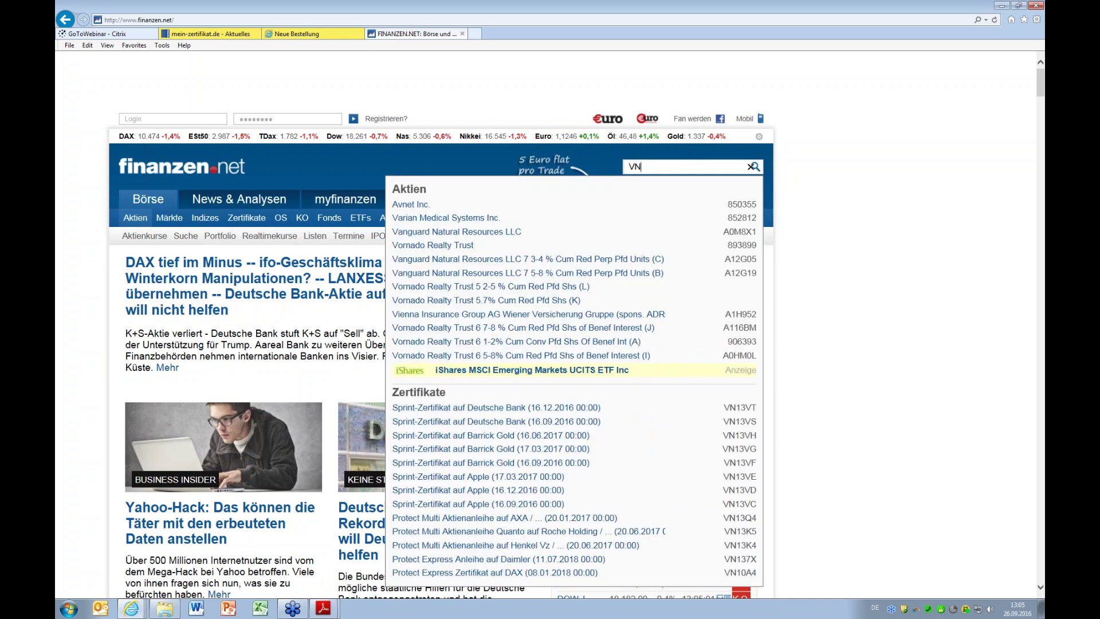
type("4B2U")
key("Return")
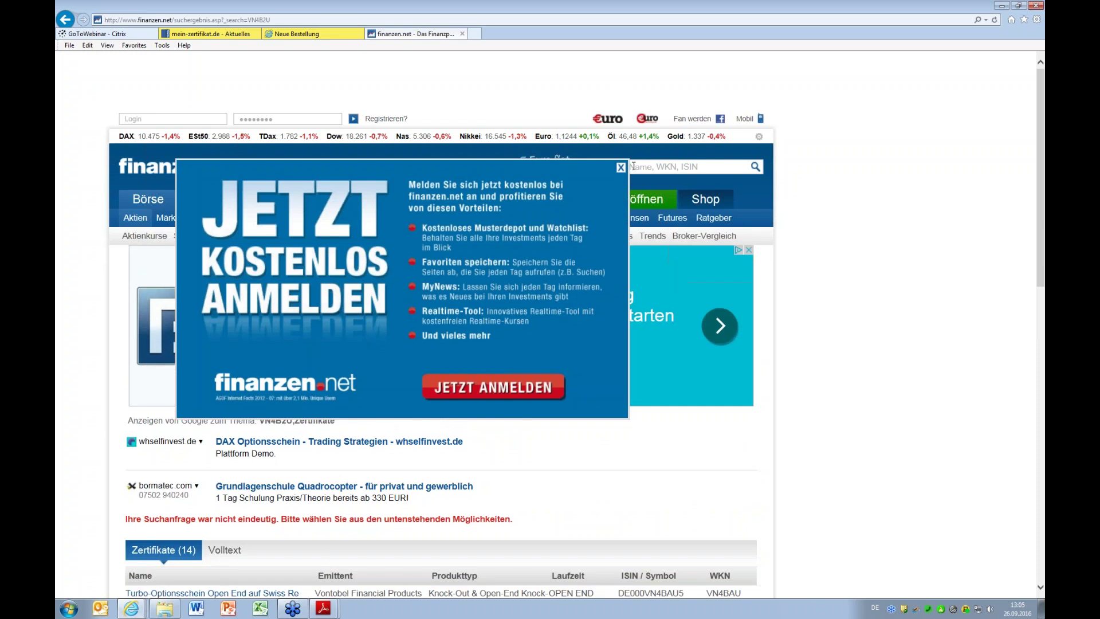
Step: Close the sign-up overlay and repeat the finanzen.net search for WKN VN4B2U
left_click(620, 167)
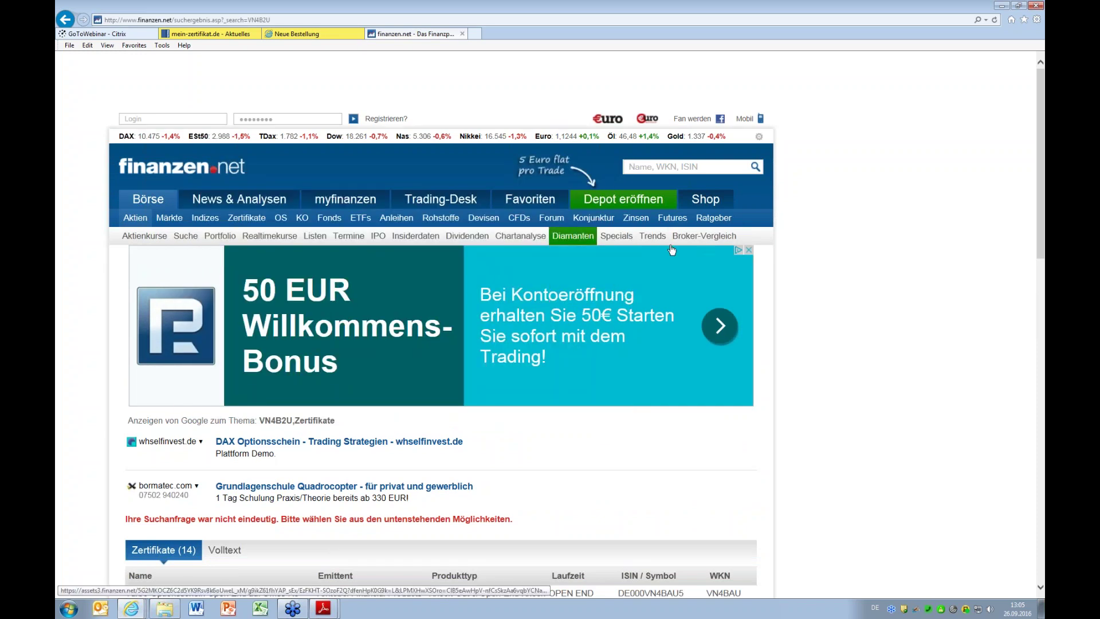
left_click(653, 161)
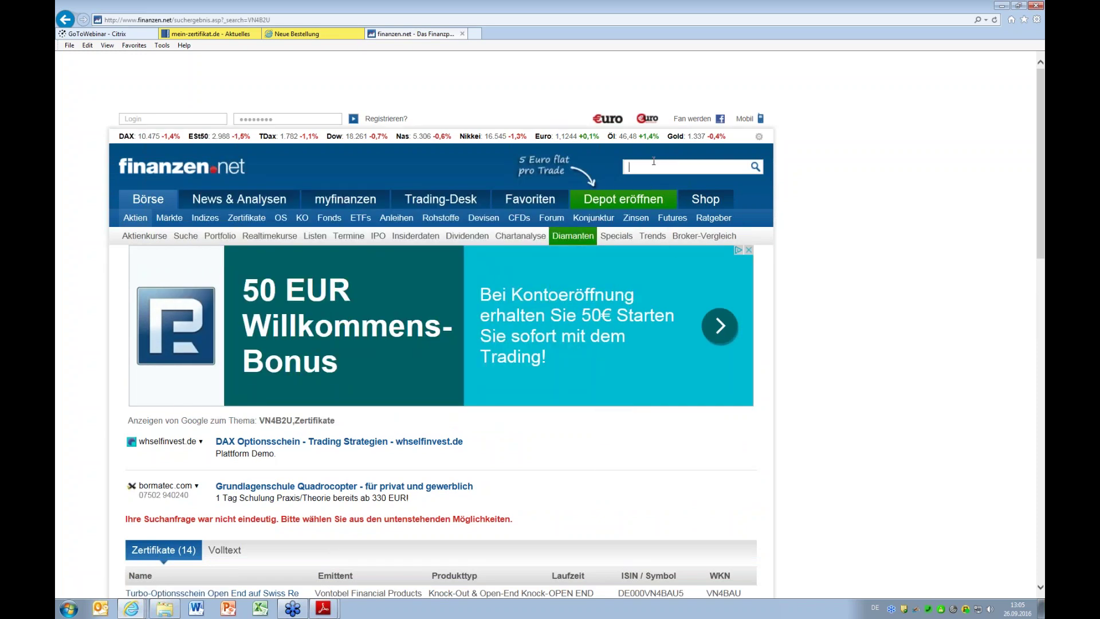
type("VN4B2U")
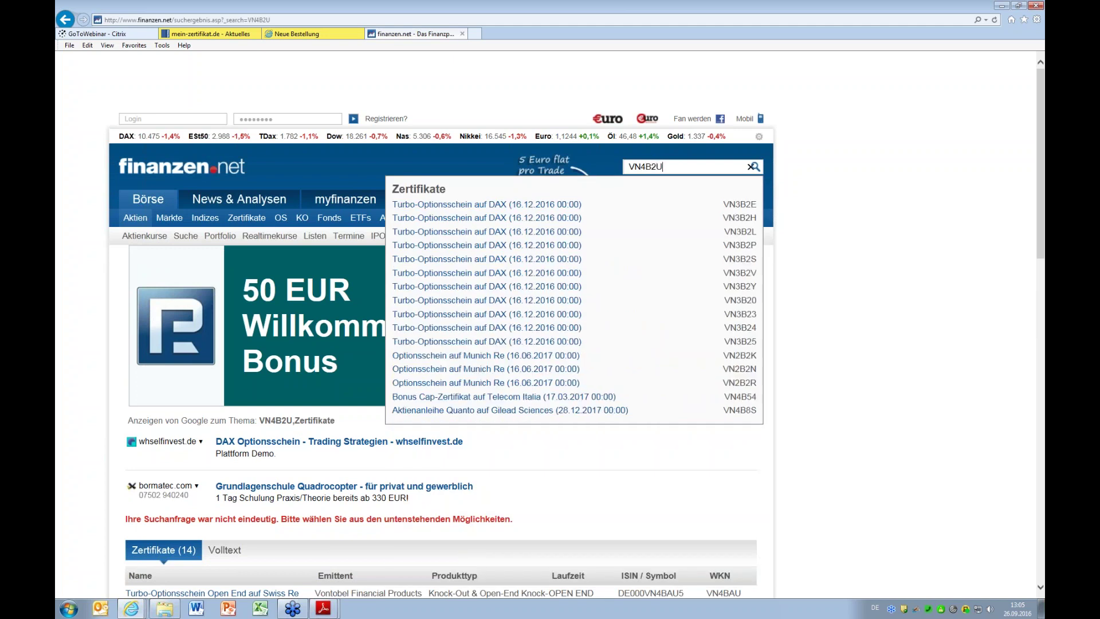
key("Return")
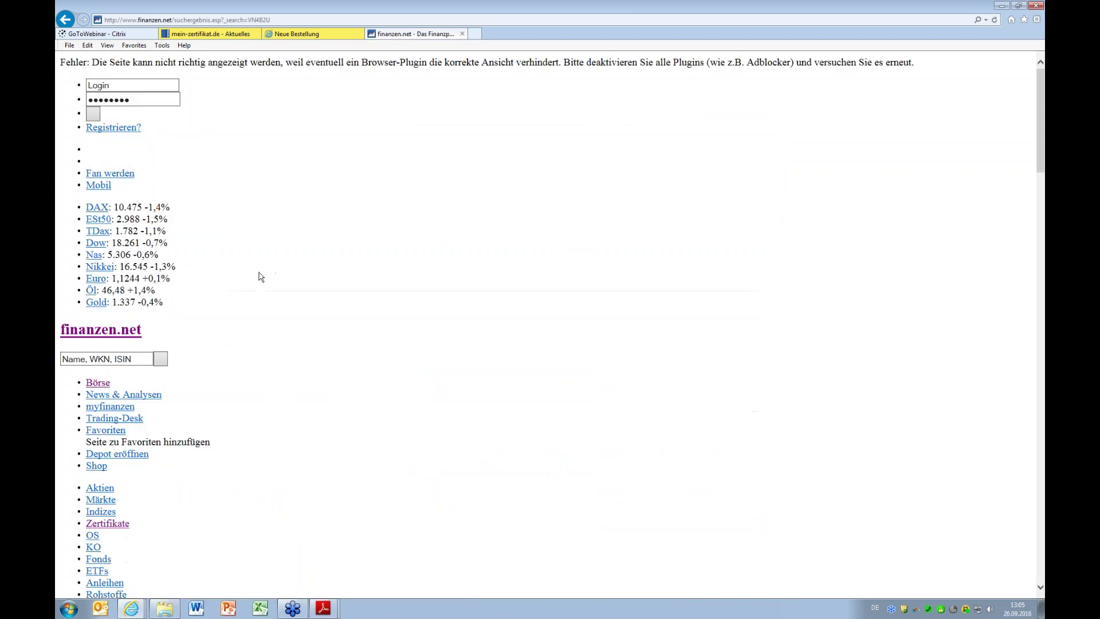
Step: Leave the finanzen.net results and open boerse-frankfurt.de in the same browser tab
left_click(65, 20)
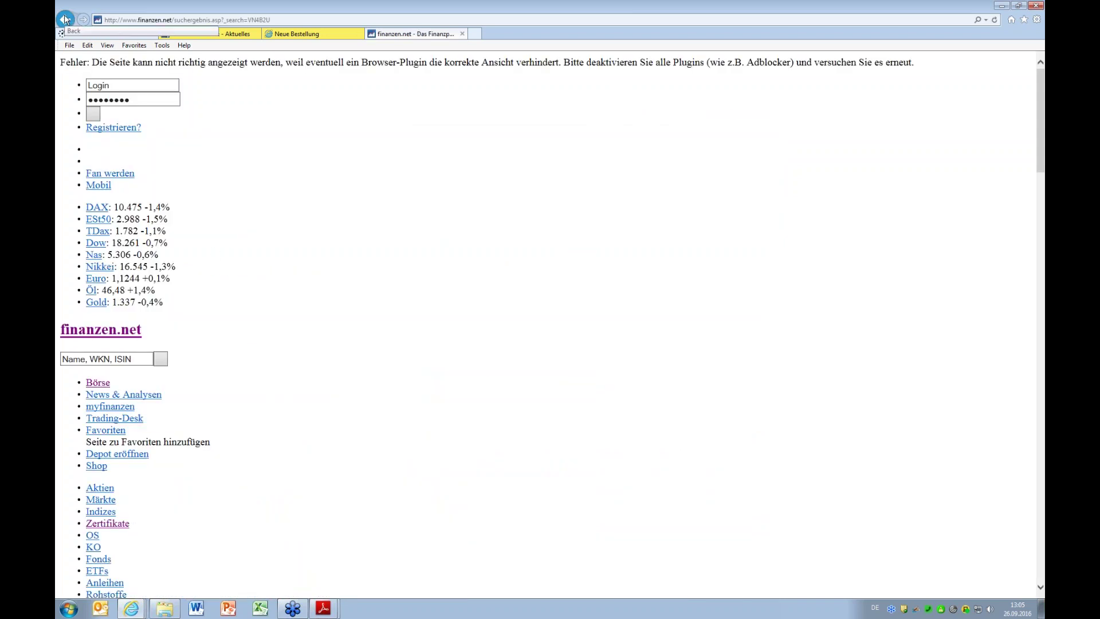
left_click(194, 20)
key("Return")
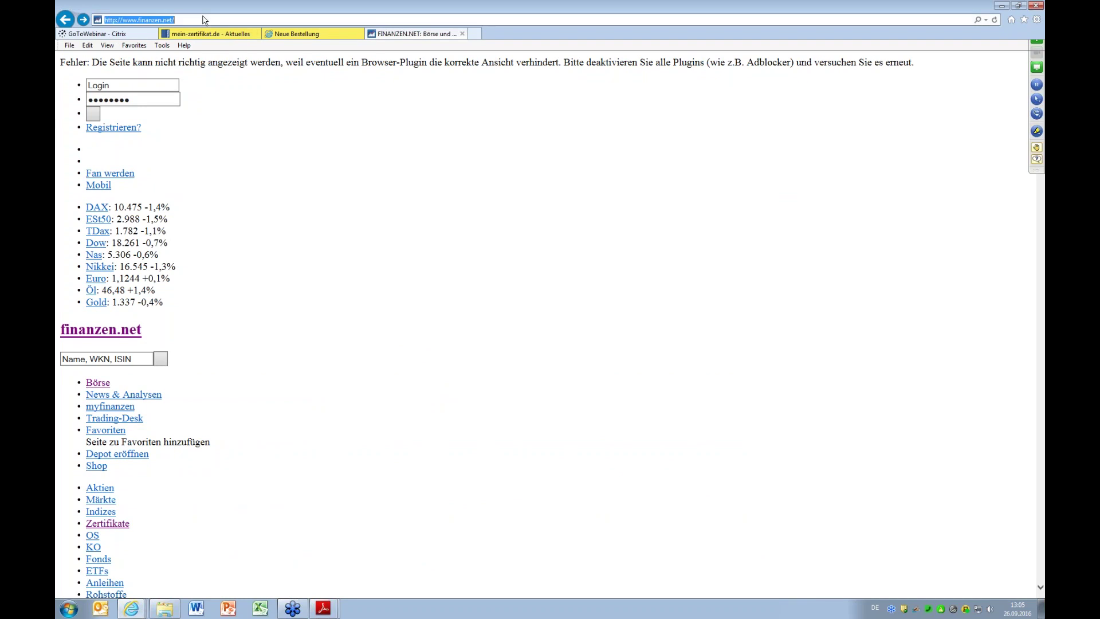
type("boerse")
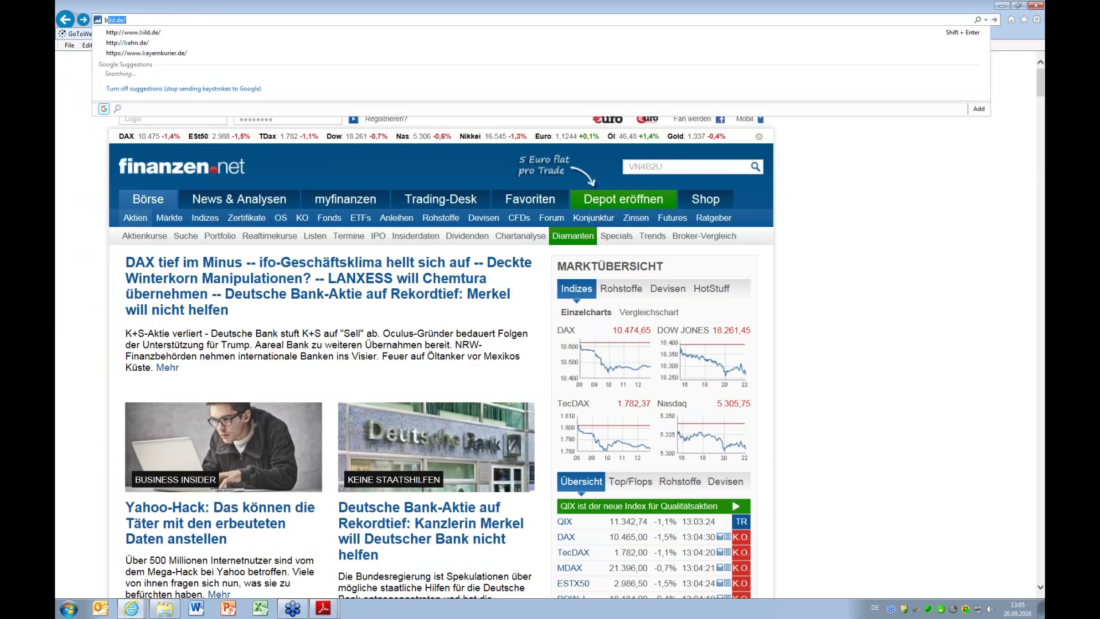
type("-s")
key("BackSpace")
type("frankf")
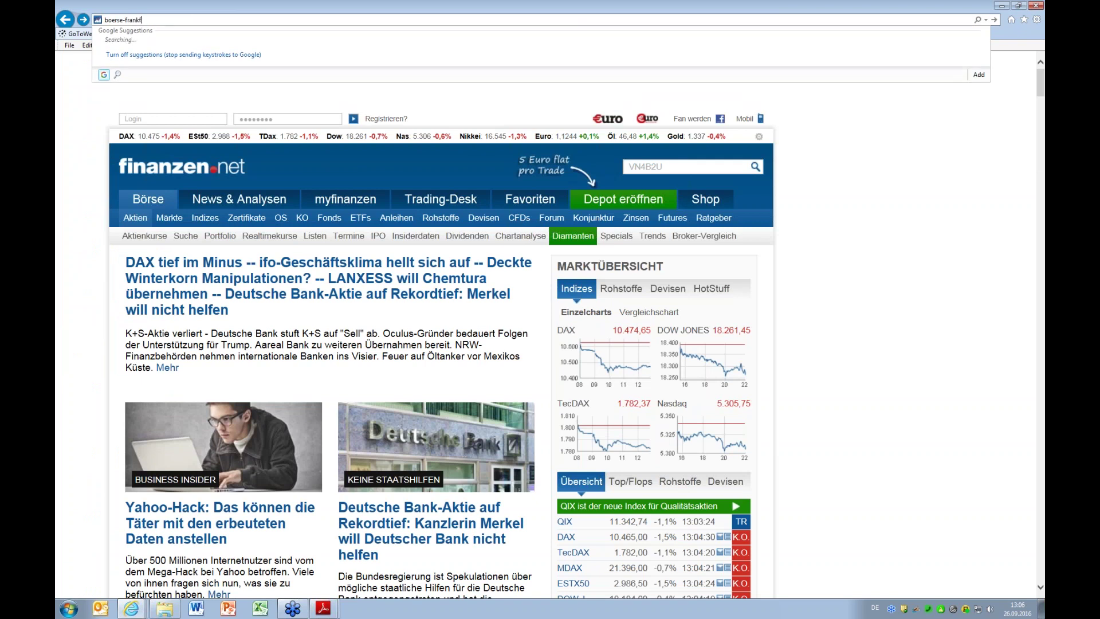
type("urt.de")
key("Return")
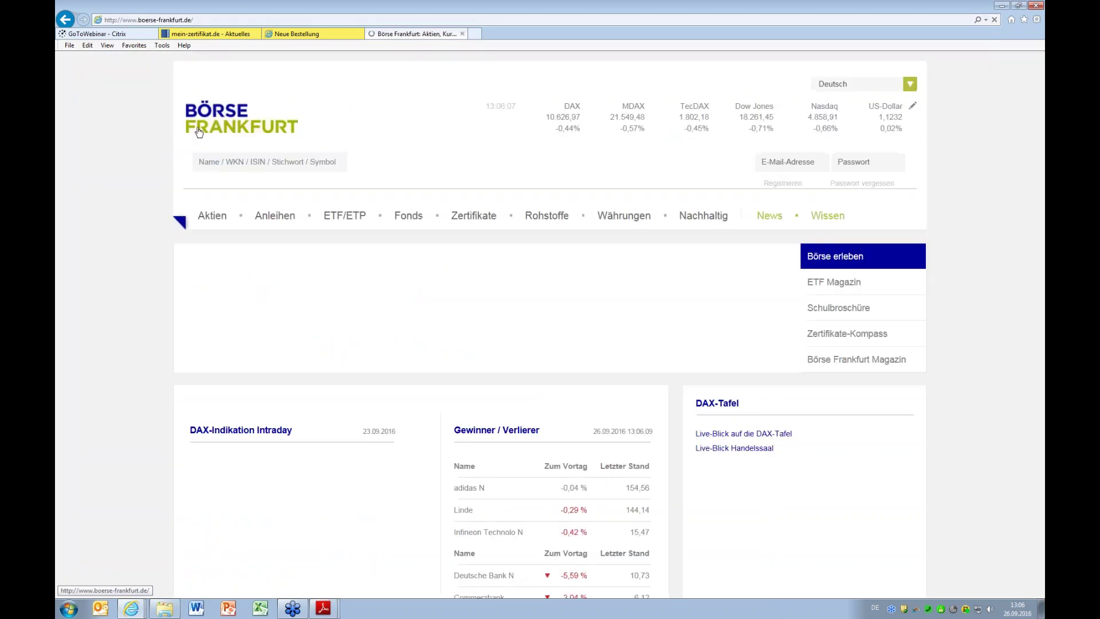
Step: Search Börse Frankfurt for WKN VN4B2U and look through the listed Zertifikate
left_click(235, 159)
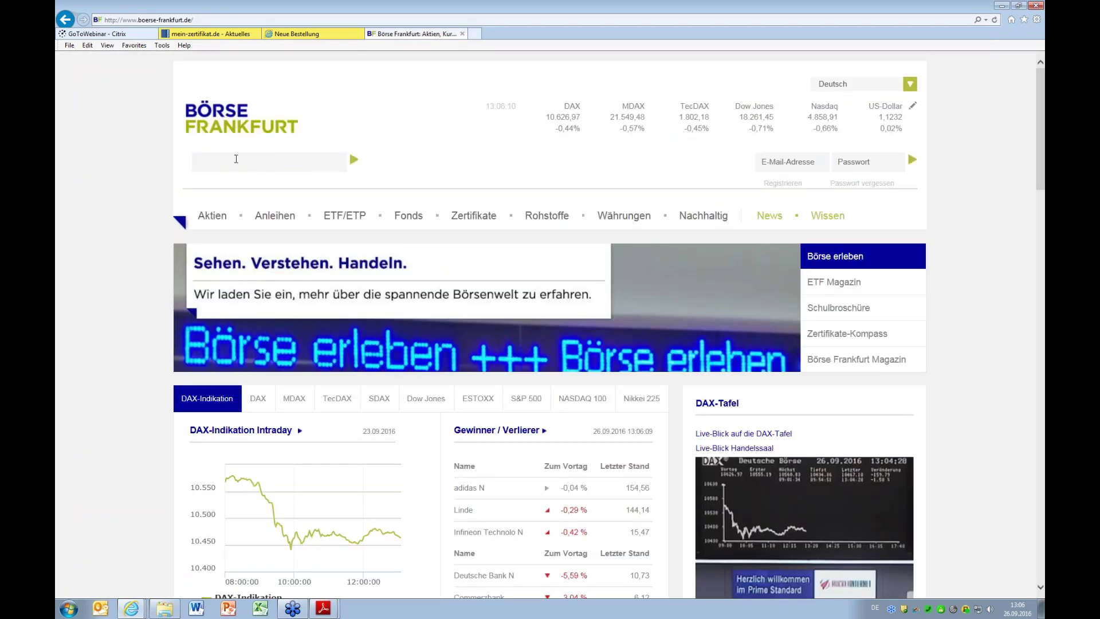
type("VN4")
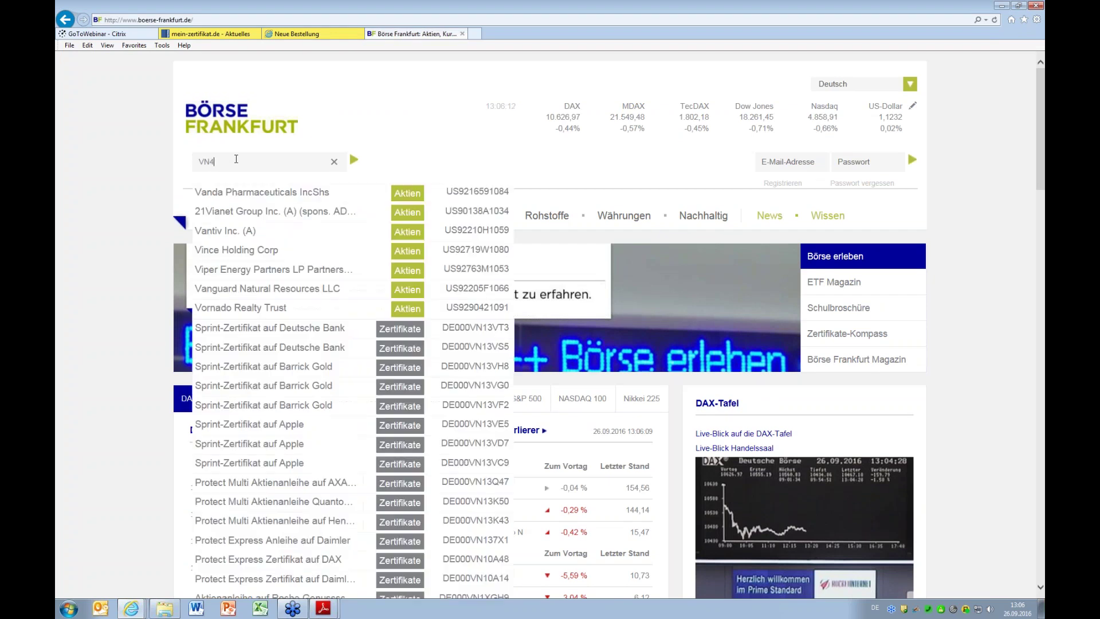
type("B2U")
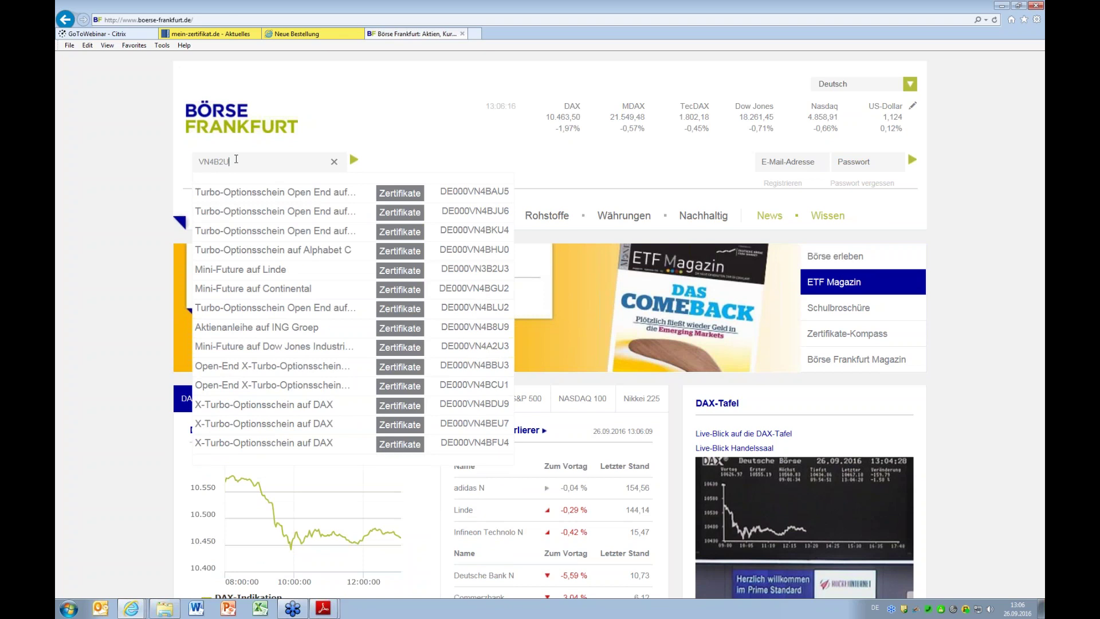
key("Return")
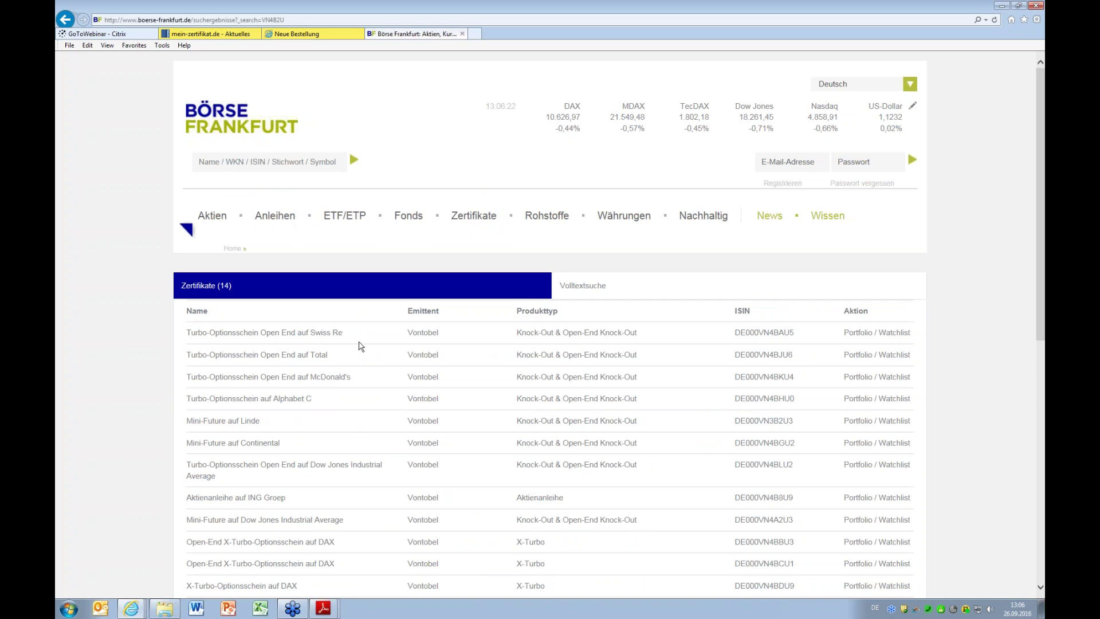
scroll(360, 354, "down", 1)
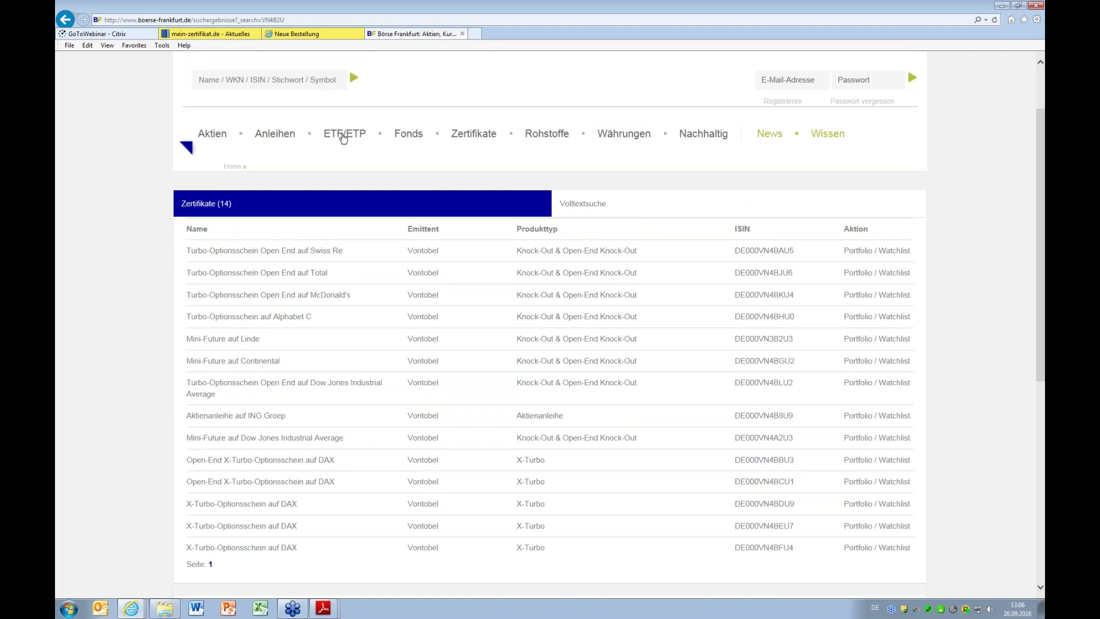
left_click(278, 83)
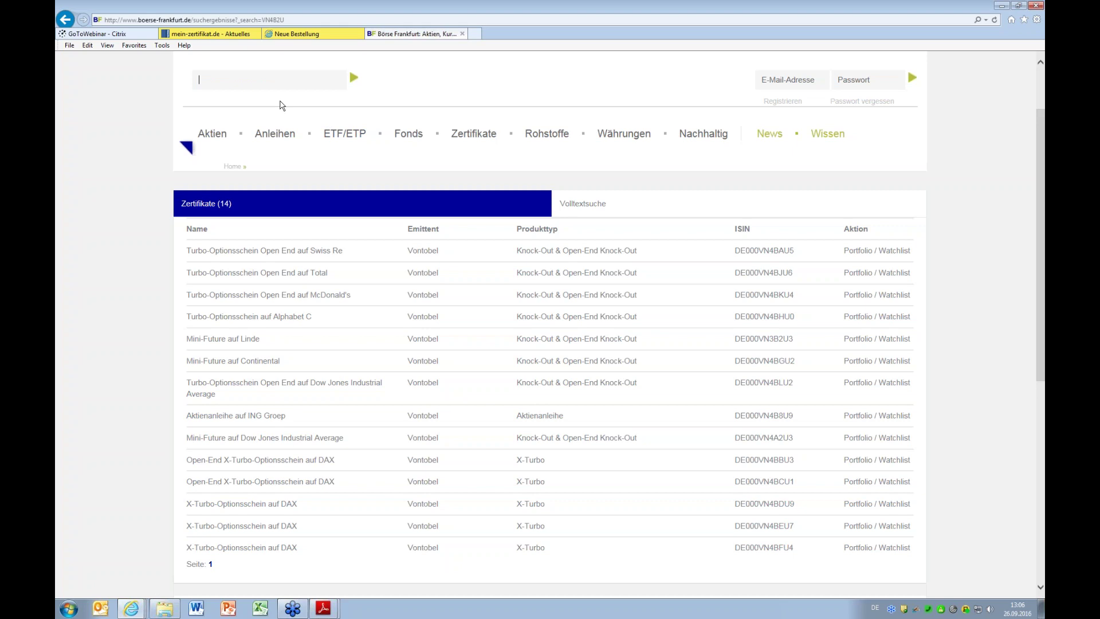
scroll(282, 105, "up", 2)
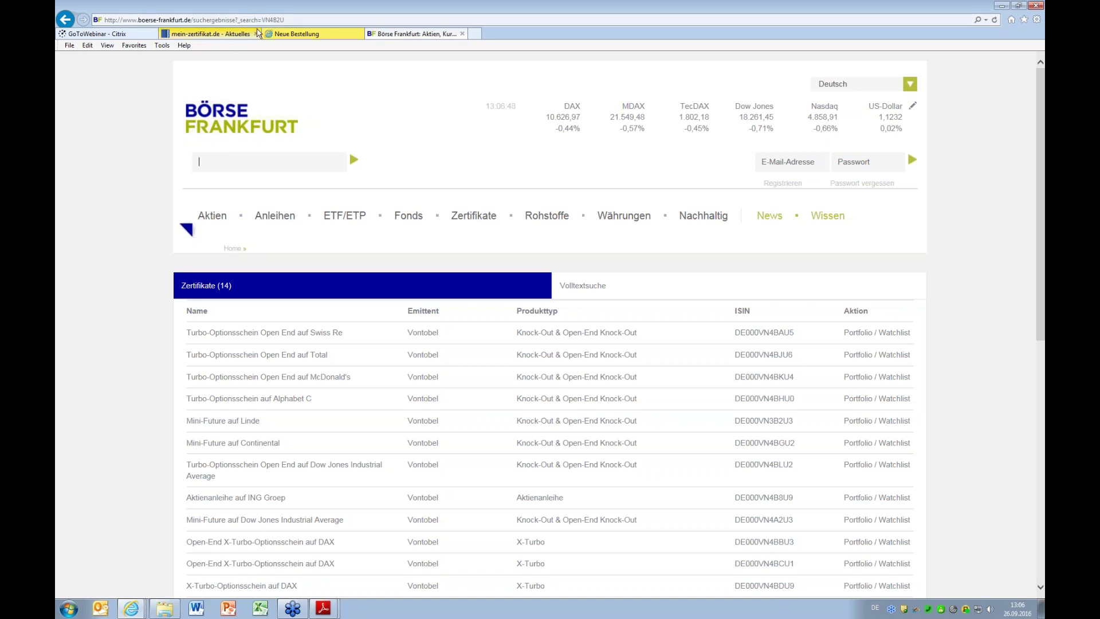
Step: Return to the mein-zertifikat.de order page, open its Übersicht and view the activities and Marktübersicht
left_click(281, 20)
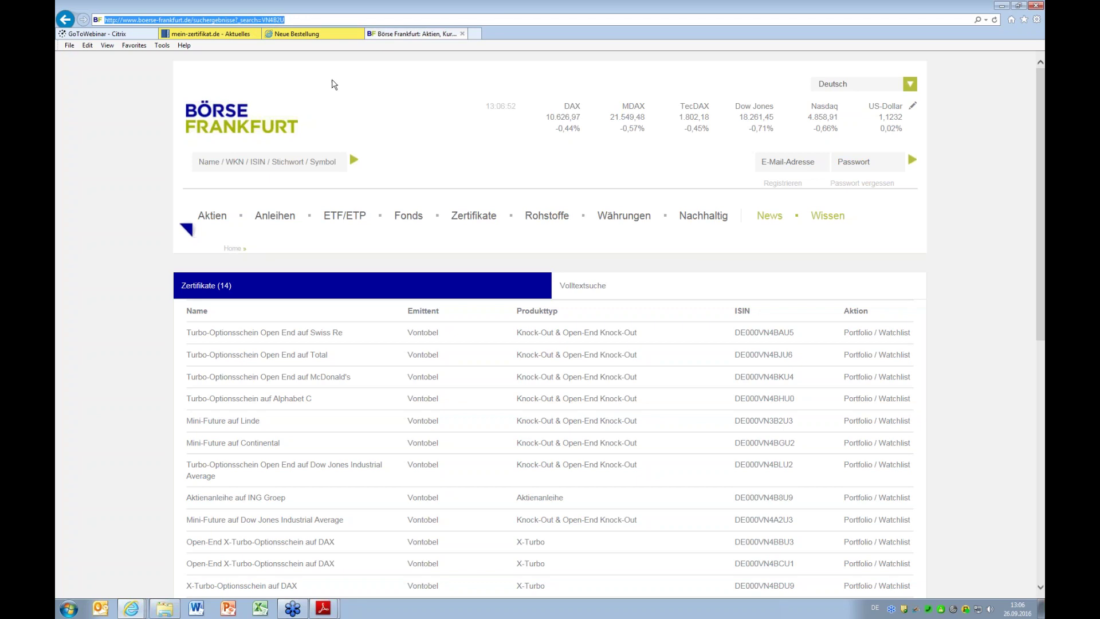
left_click(313, 34)
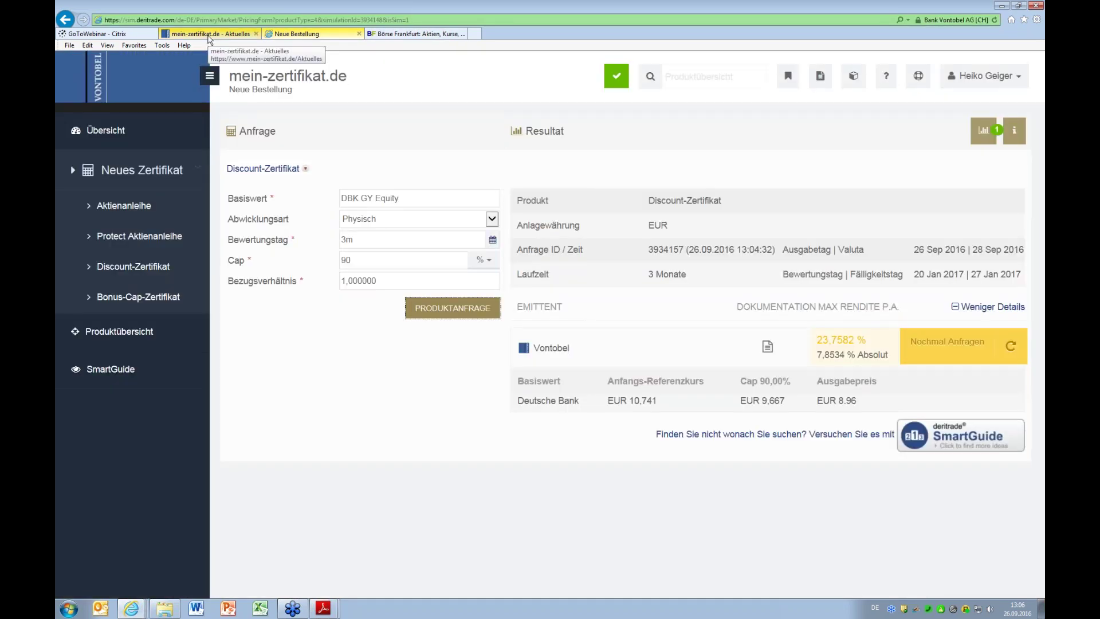
left_click(88, 70)
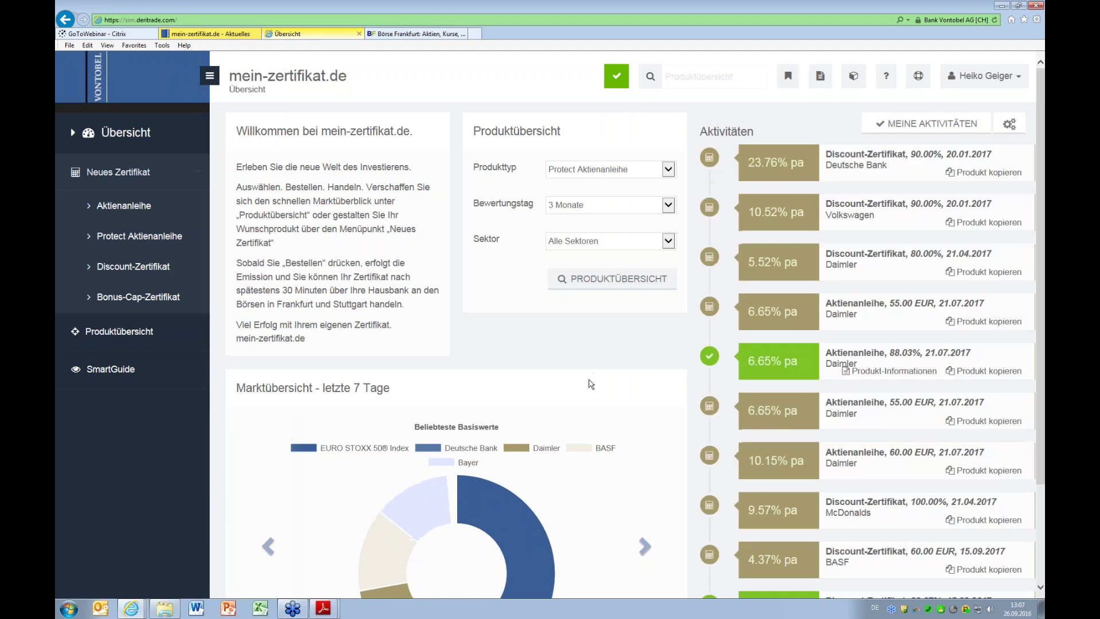
scroll(368, 591, "down", 2)
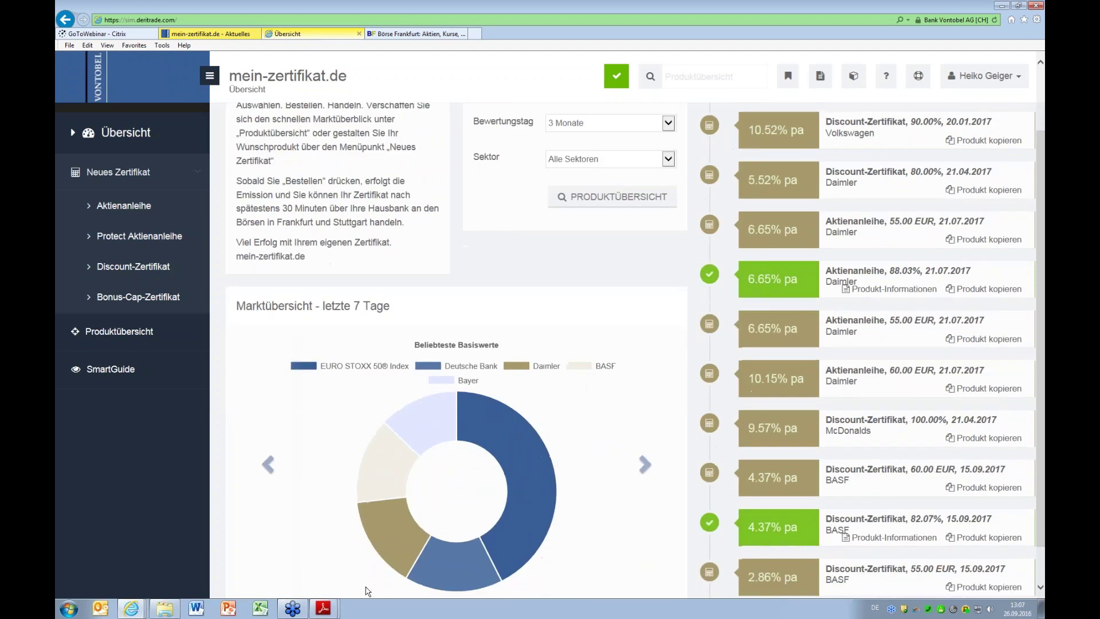
Step: Switch to PowerPoint and start the "Ihre Fragen" slide show from the beginning
left_click(293, 607)
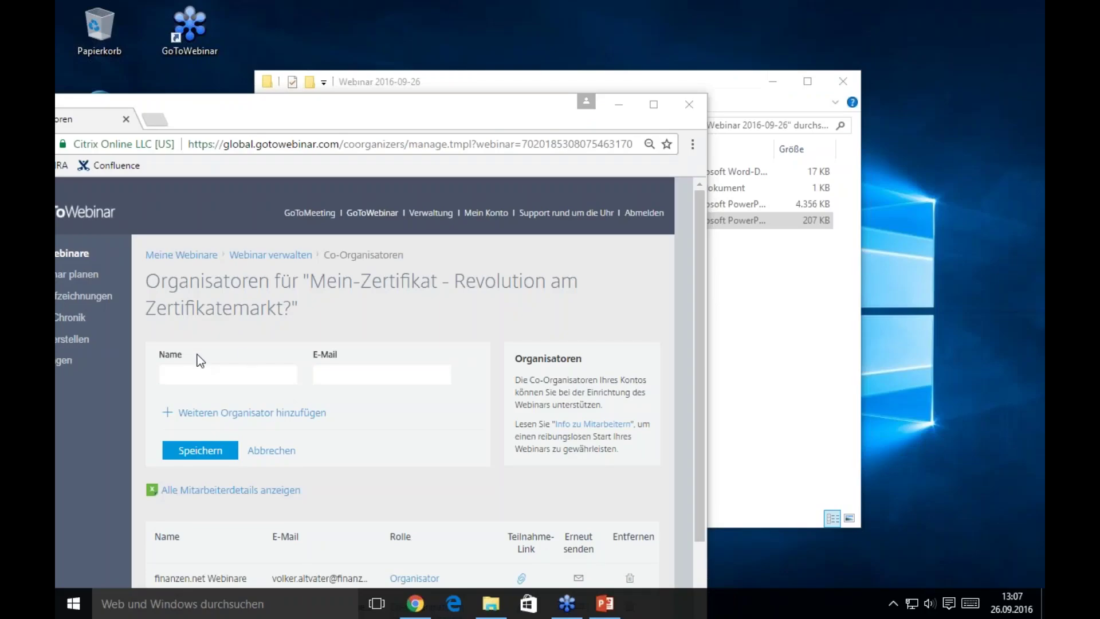
left_click(612, 605)
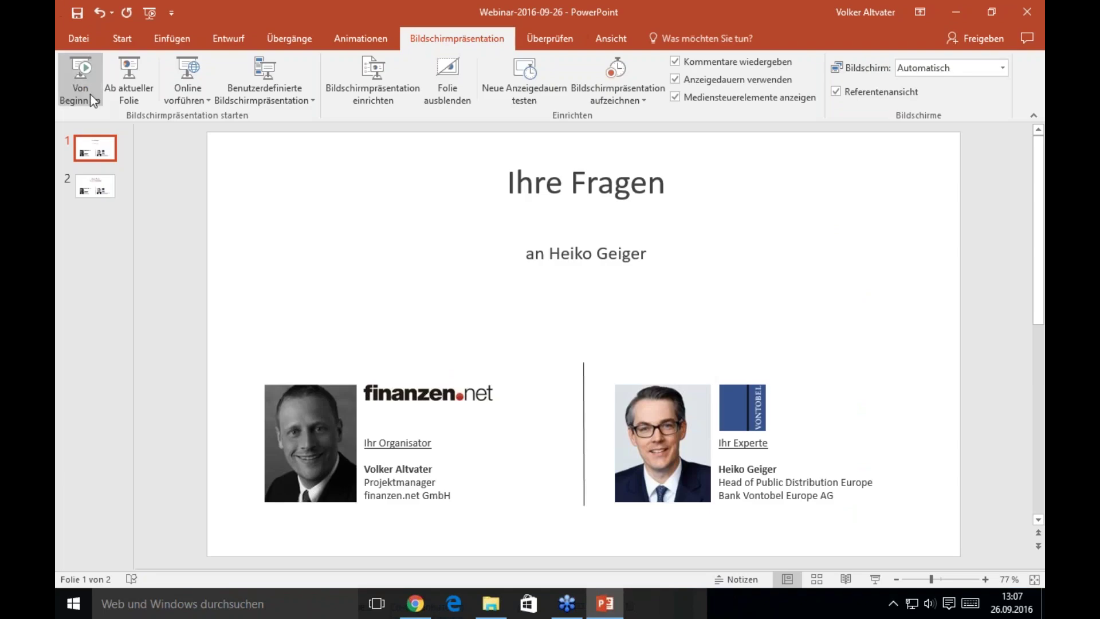
left_click(92, 101)
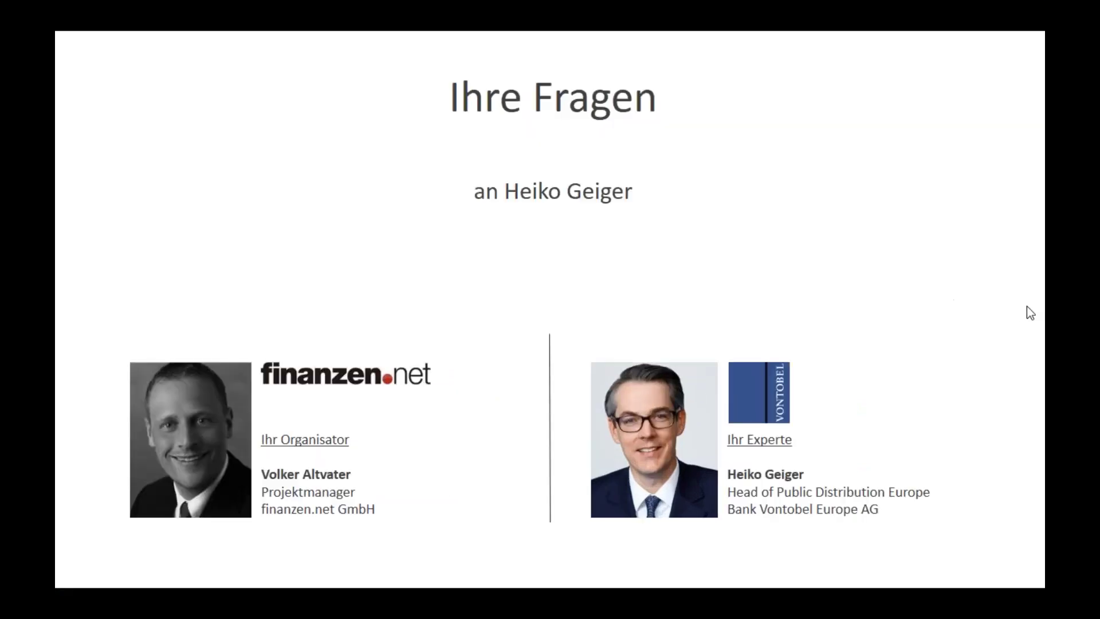
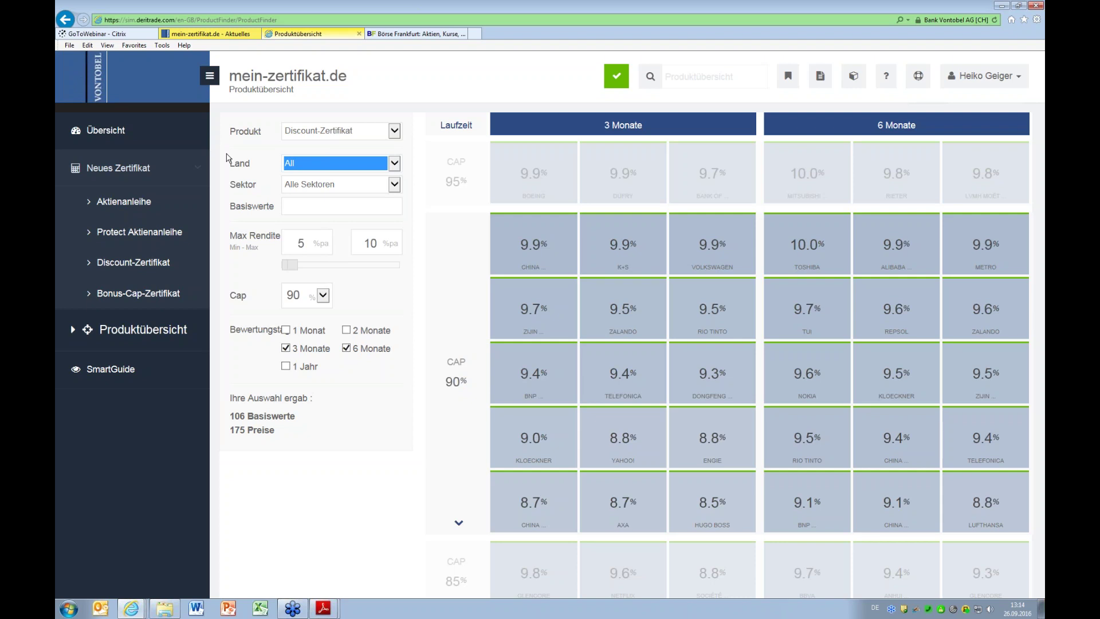
Step: Open a new Discount-Zertifikat request on mein-zertifikat.de and search the Basiswert for Hang Seng
left_click(917, 269)
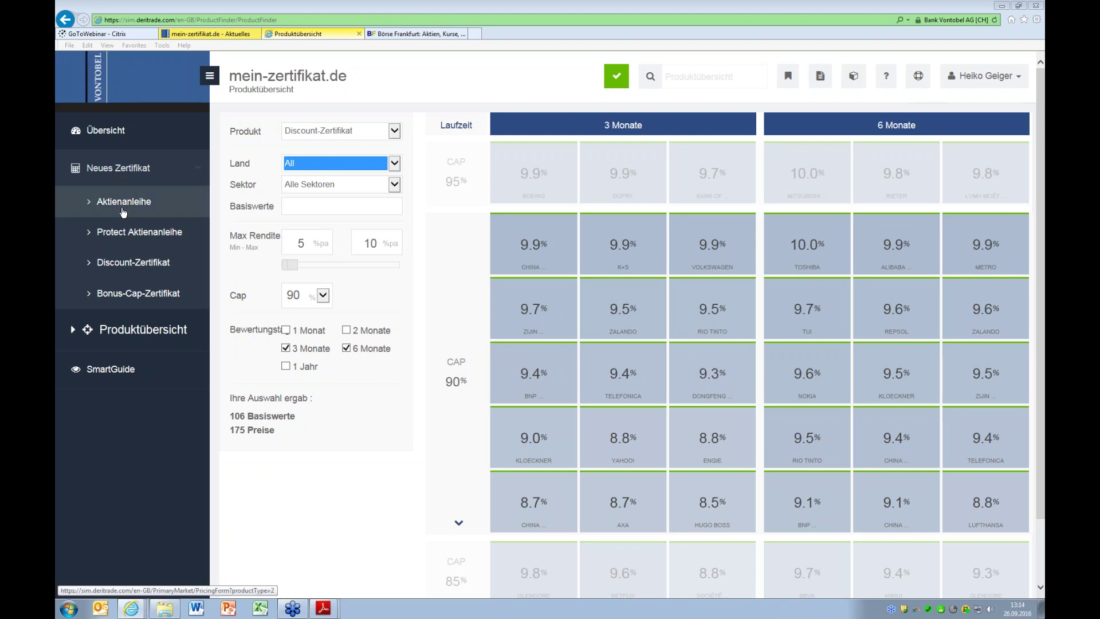
left_click(130, 259)
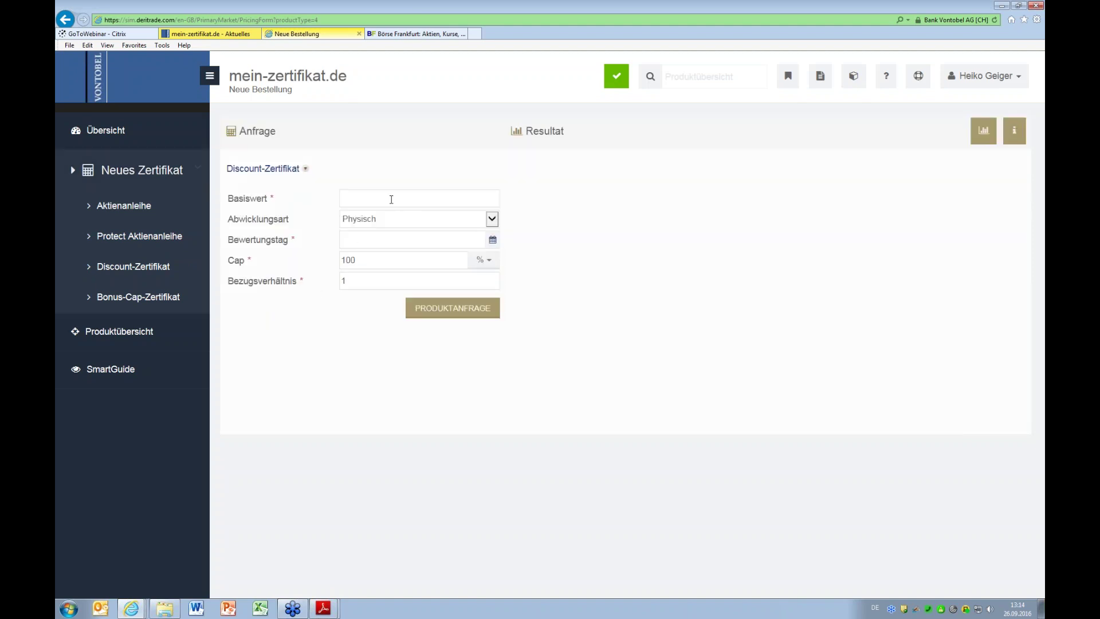
left_click(393, 200)
type("Hang")
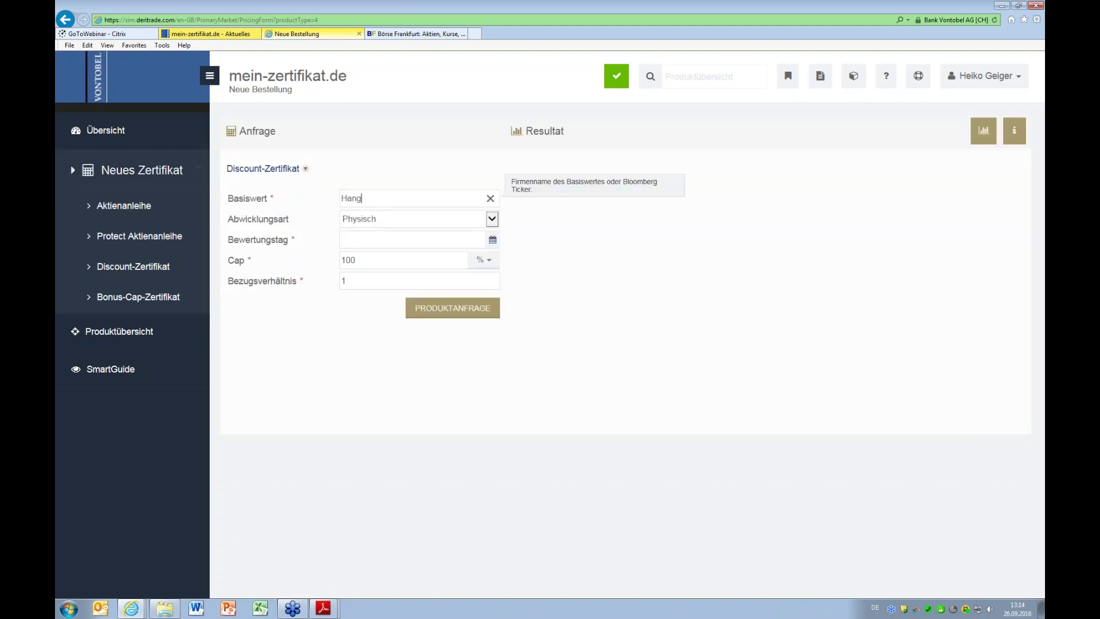
type(" Seng")
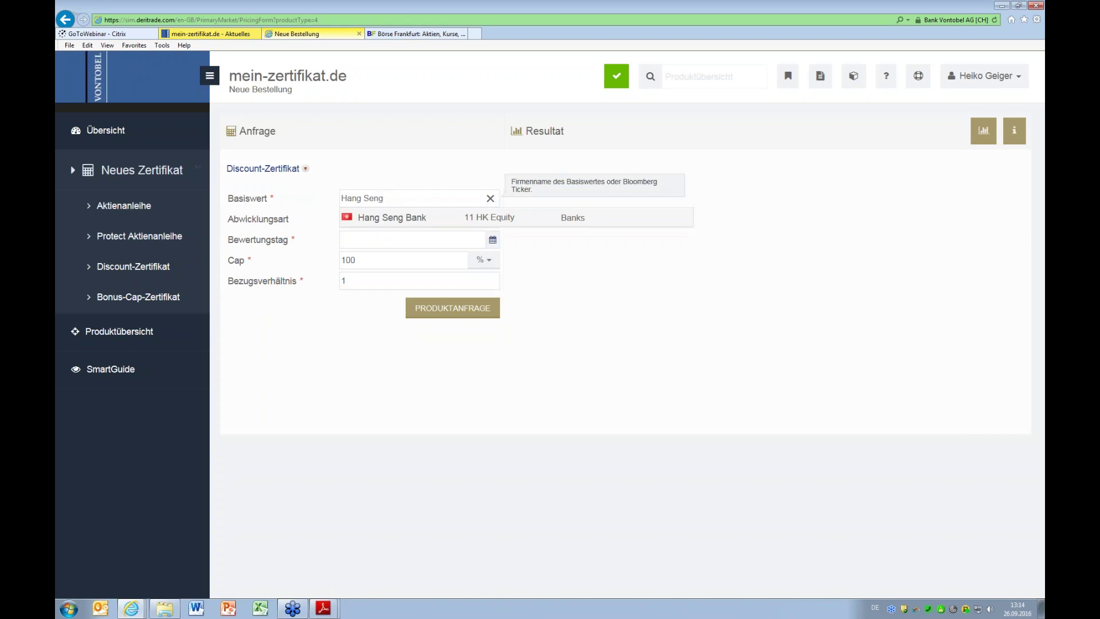
Step: Clear the Basiswert entry and search the underlyings for RDX instead
key("BackSpace")
key("BackSpace")
key("BackSpace")
key("BackSpace")
key("BackSpace")
key("BackSpace")
key("BackSpace")
key("BackSpace")
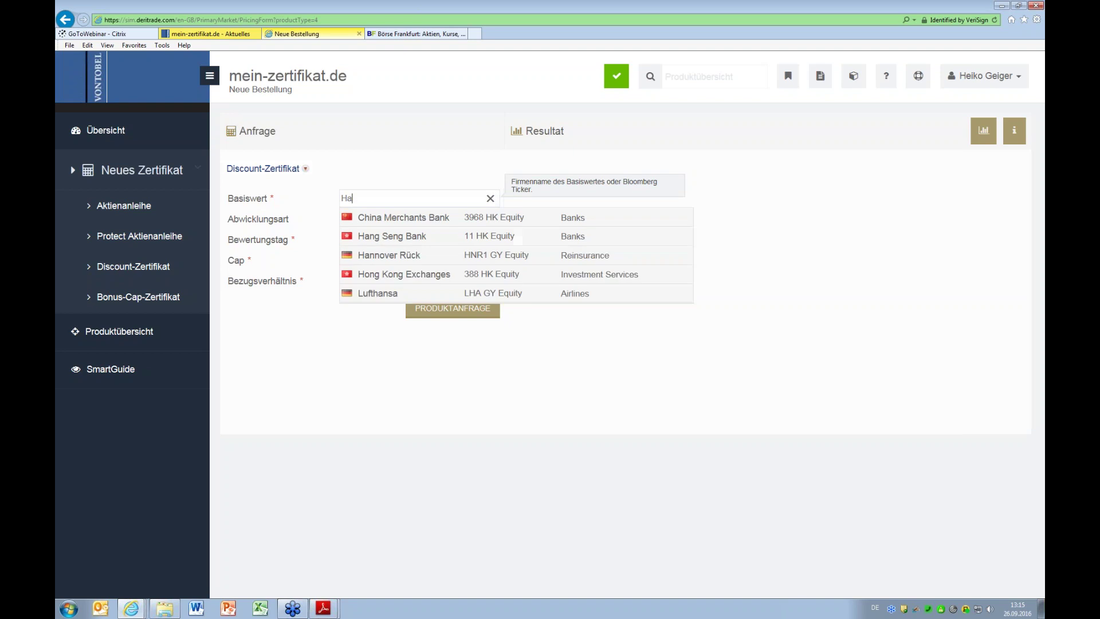
key("BackSpace")
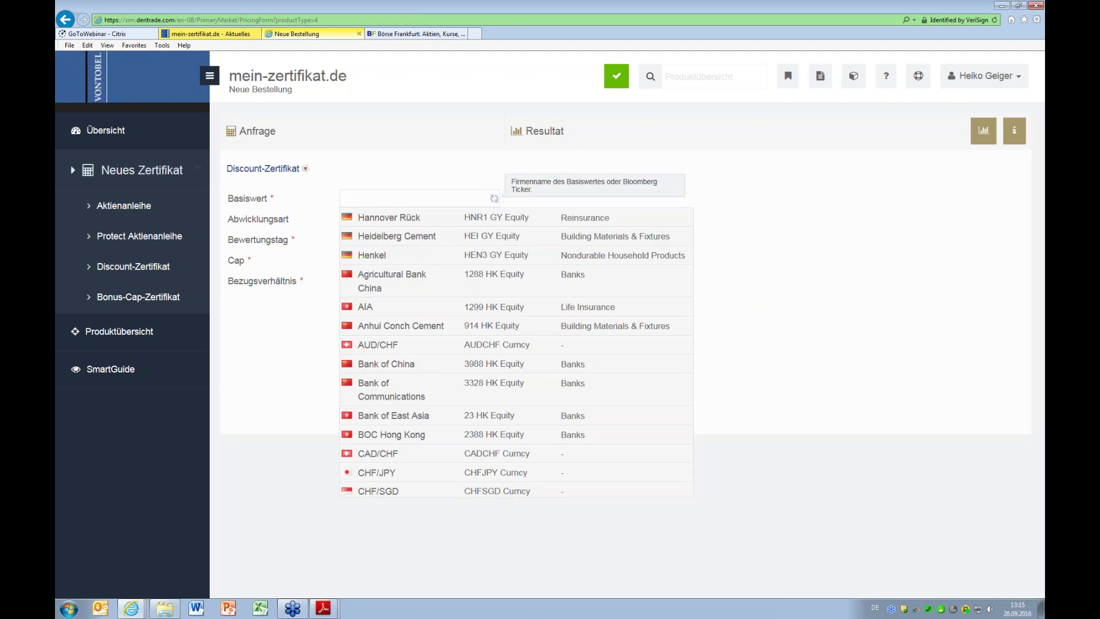
type("Ru")
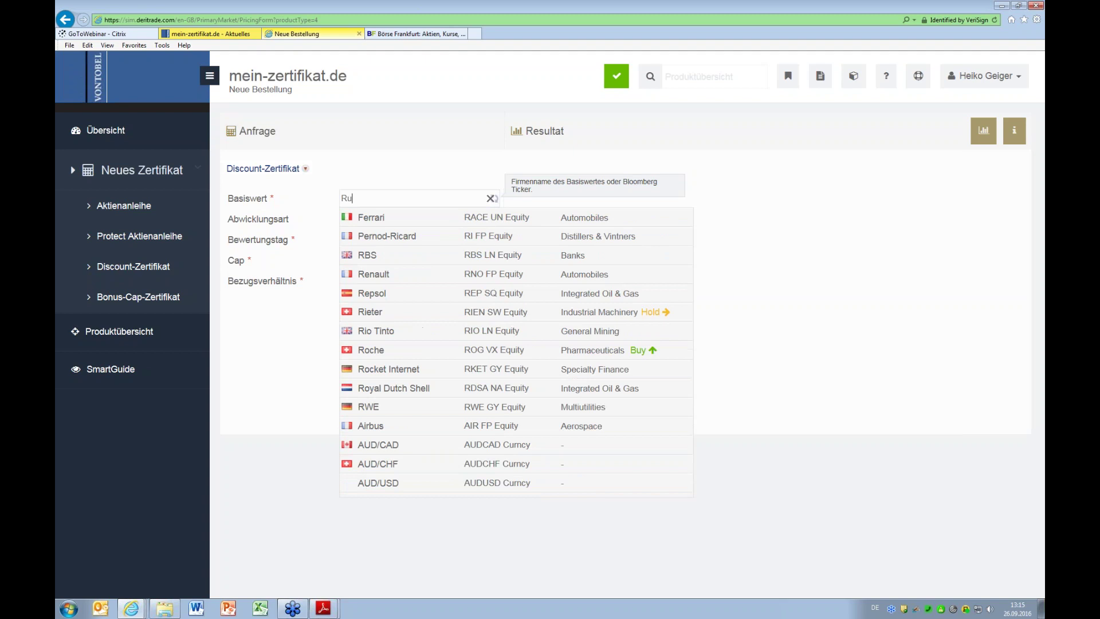
key("BackSpace")
type("DX")
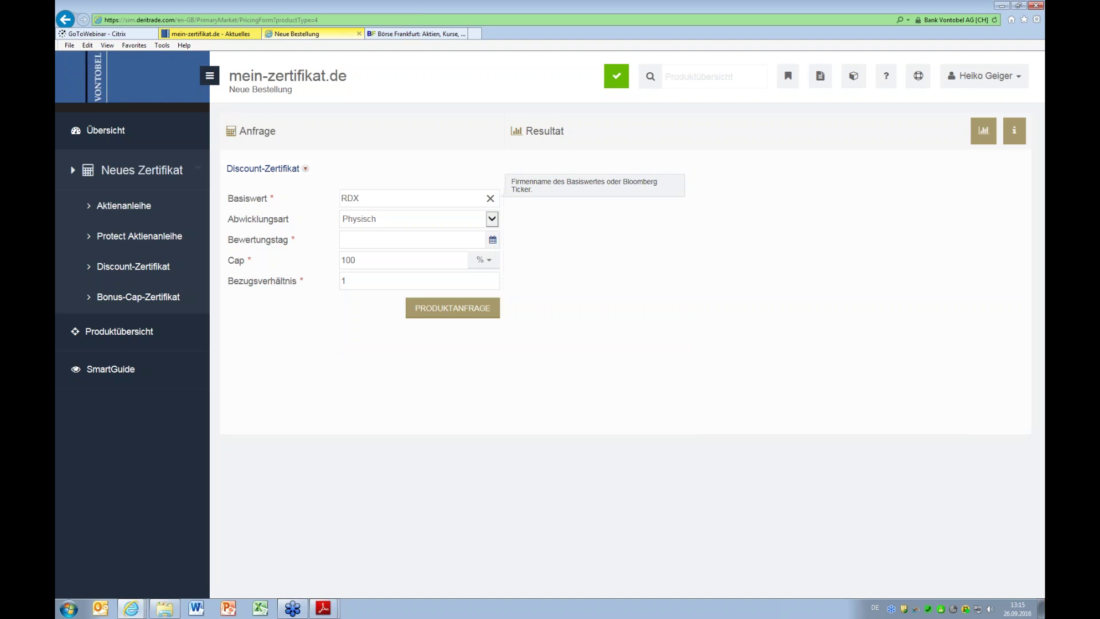
Step: Replace the Basiswert entry with a search for Boves and clear it again
left_click_drag(384, 198, 302, 184)
type("Bo")
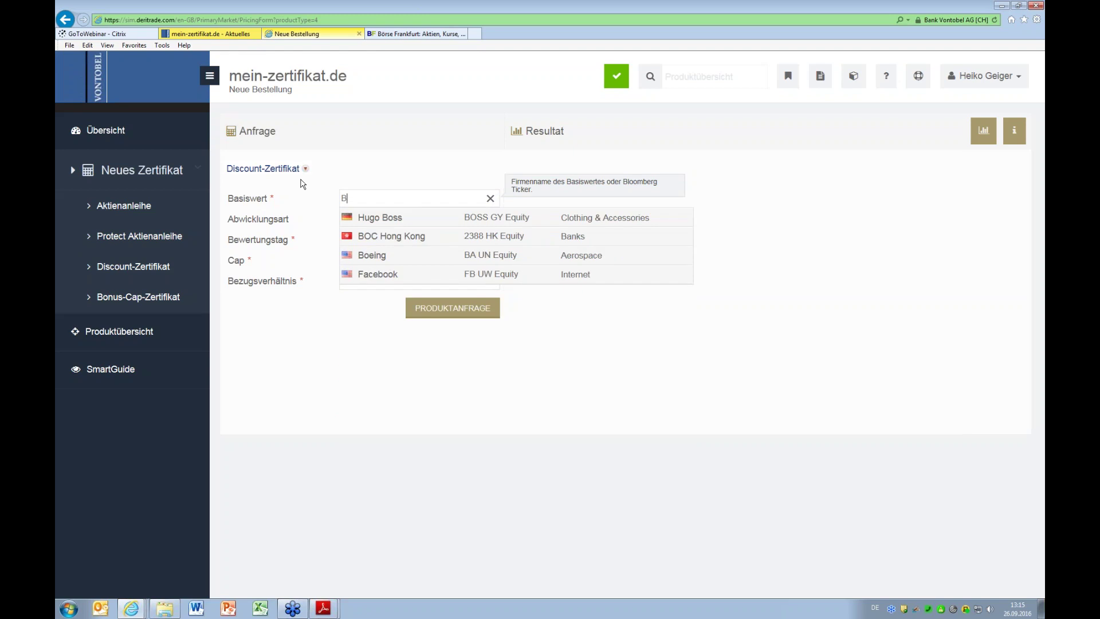
type("ves")
key("BackSpace")
key("BackSpace")
key("BackSpace")
key("BackSpace")
key("BackSpace")
Step: Browse the full list of available underlyings and set the Basiswert to ABN NA Equity
type("1299 HK Equity")
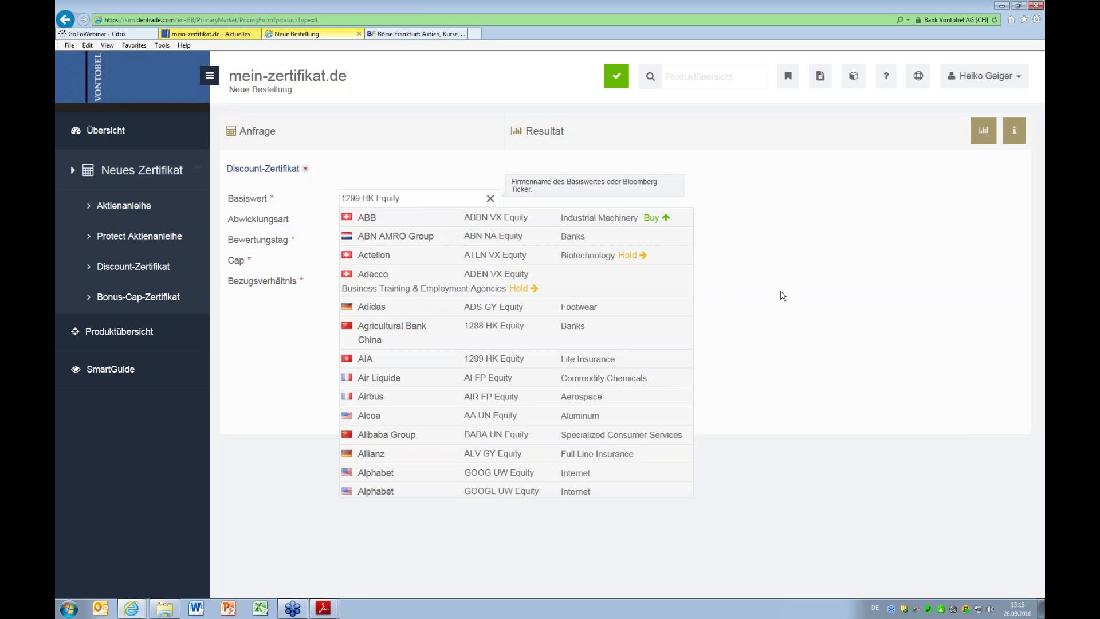
left_click(669, 221)
left_click(1039, 338)
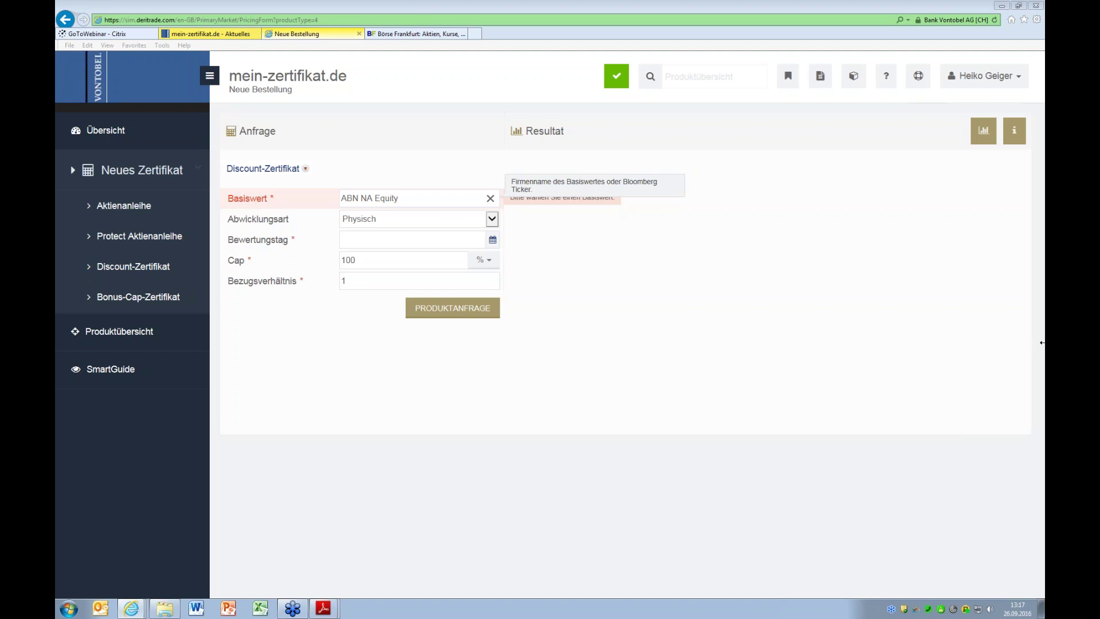
left_click(638, 283)
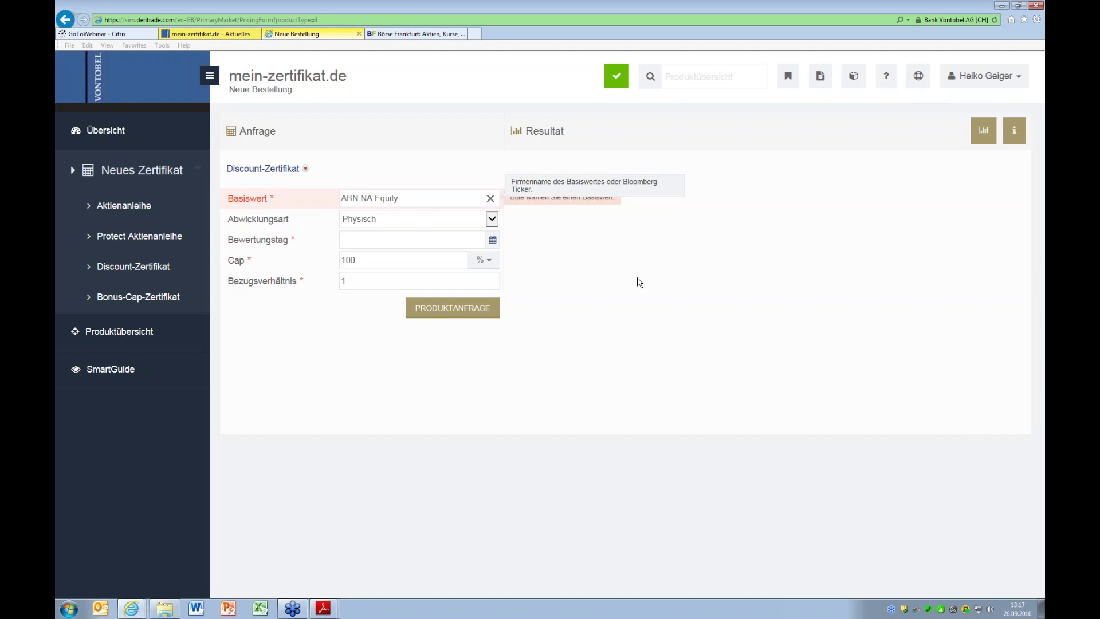